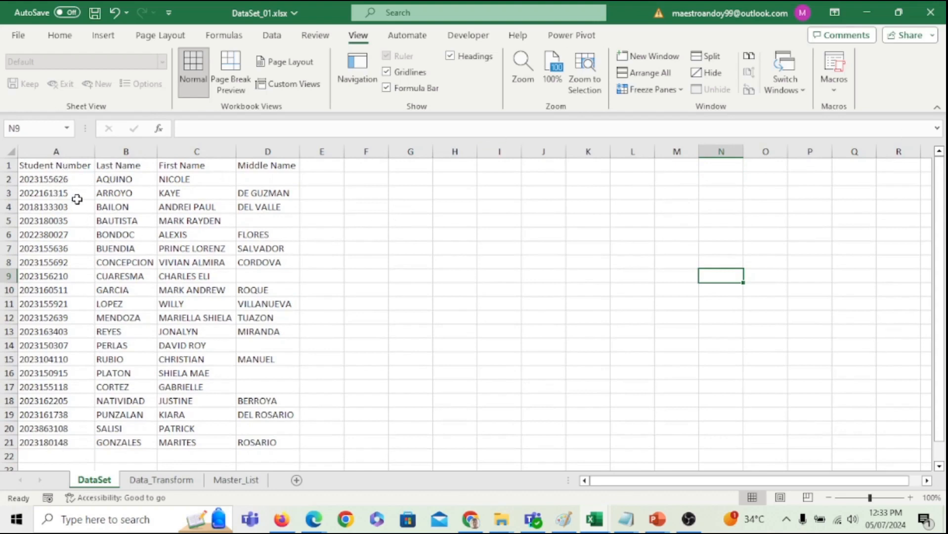
Step: Review the student number and name columns in the DataSet sheet and the full-name format in the Master_List sheet
left_click(66, 151)
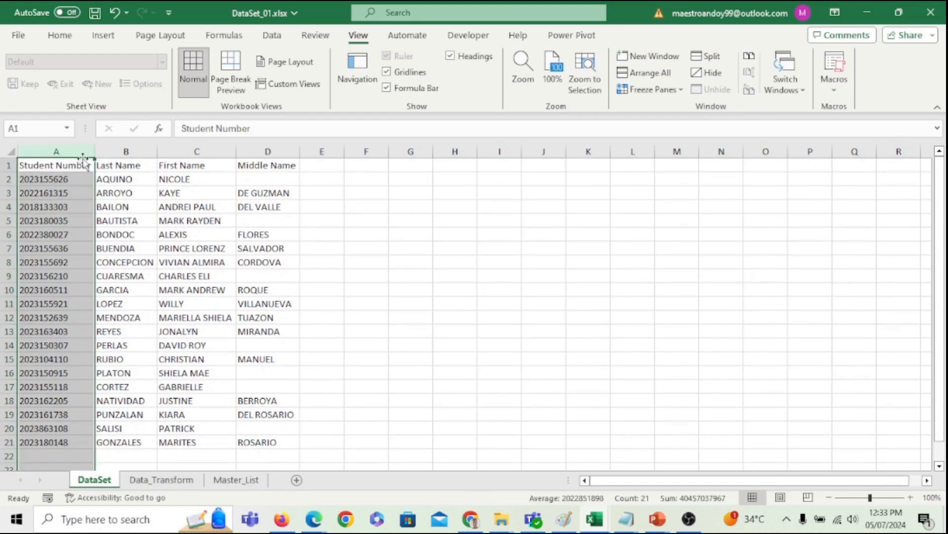
left_click(125, 151)
left_click(194, 150)
left_click(255, 151)
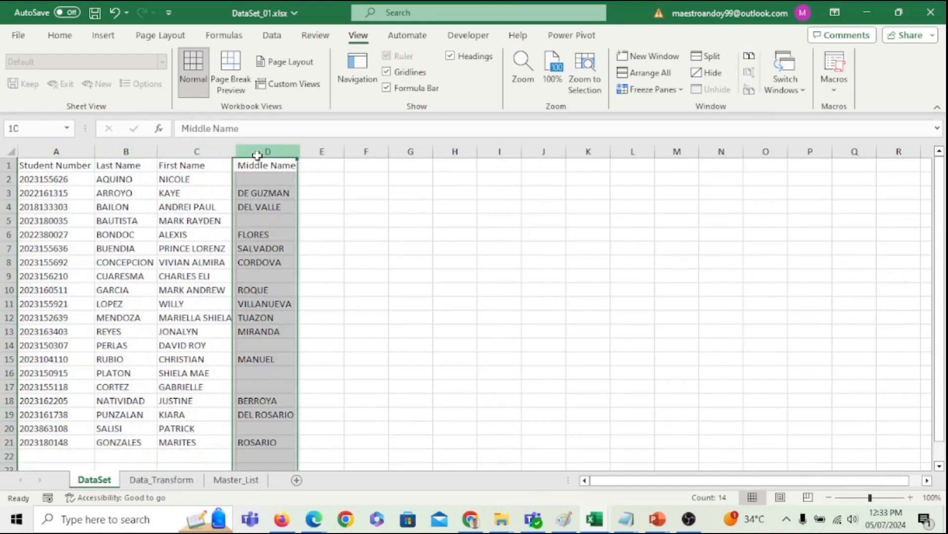
left_click(427, 292)
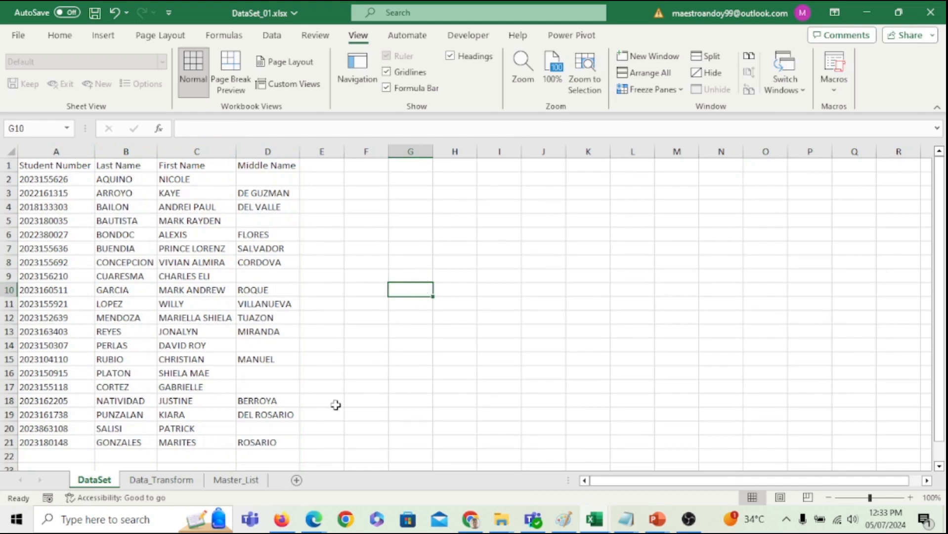
left_click(235, 479)
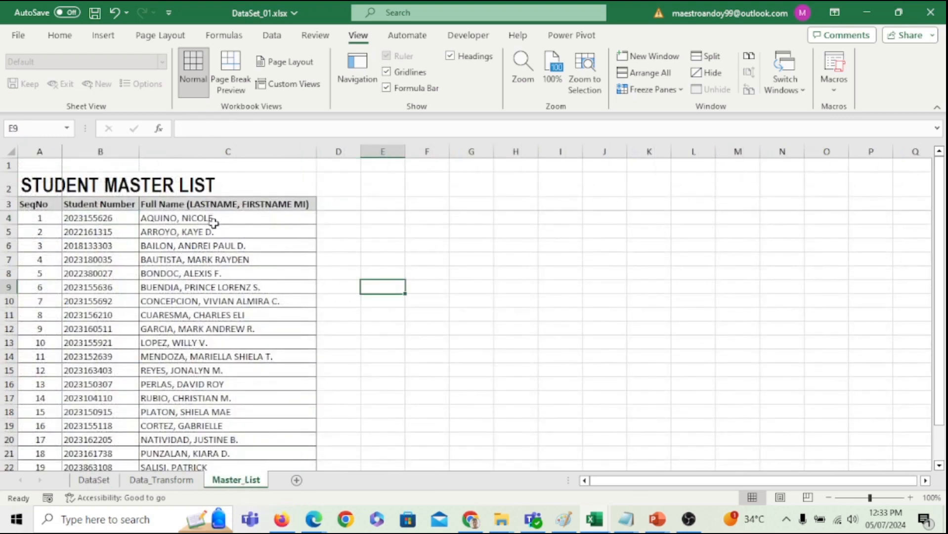
left_click(244, 245)
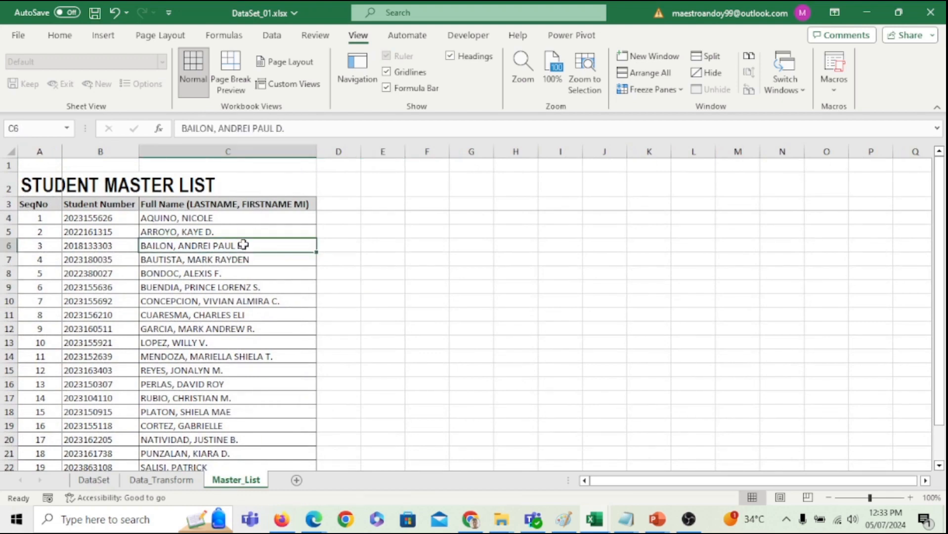
left_click(222, 221)
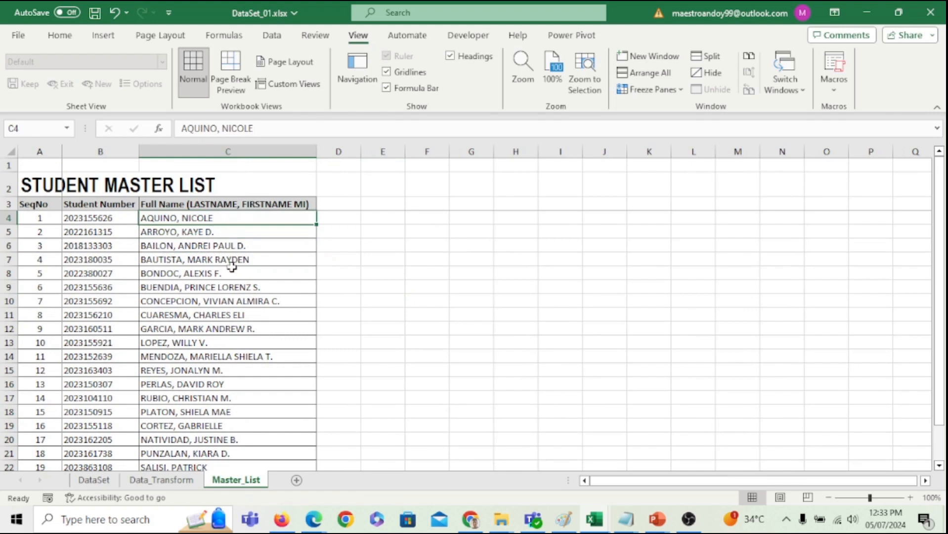
Step: Check the Middle Name column in the DataSet sheet for blanks and inspect the Full Name formula in the Data_Transform sheet
left_click(94, 480)
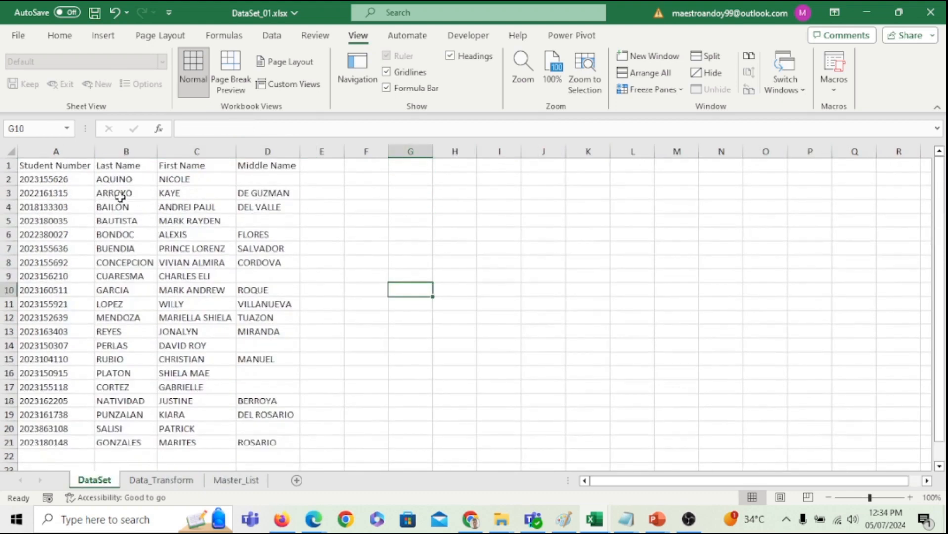
left_click(261, 182)
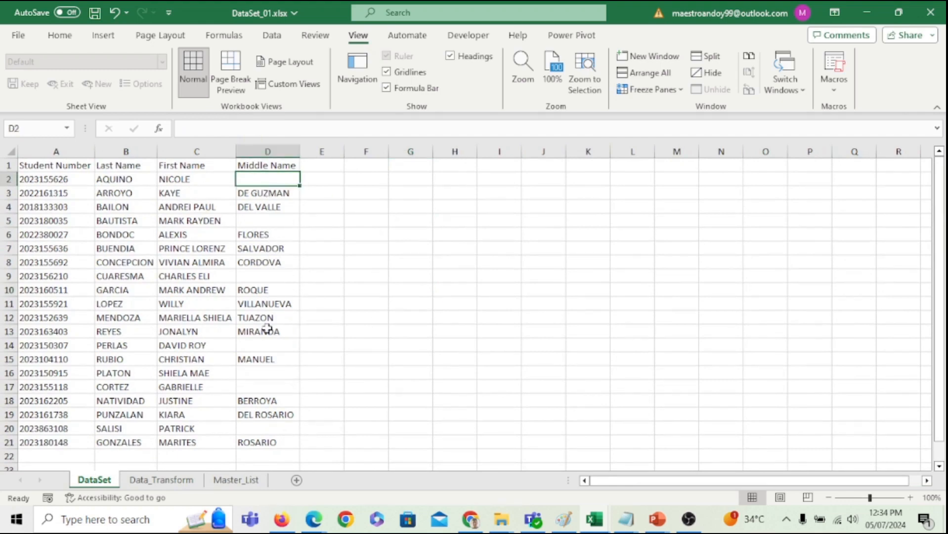
left_click(169, 482)
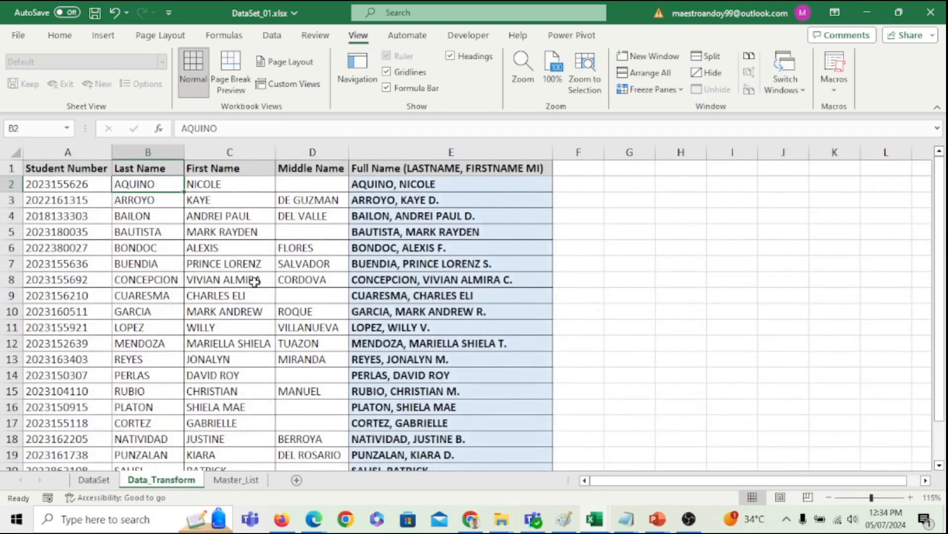
left_click(417, 295)
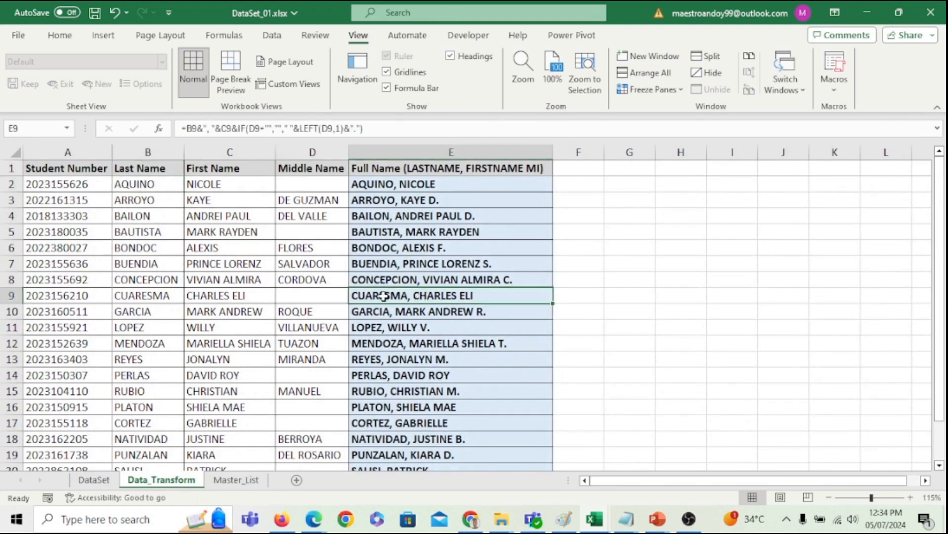
scroll(390, 311, "down", 1)
scroll(391, 313, "up", 1)
left_click(105, 480)
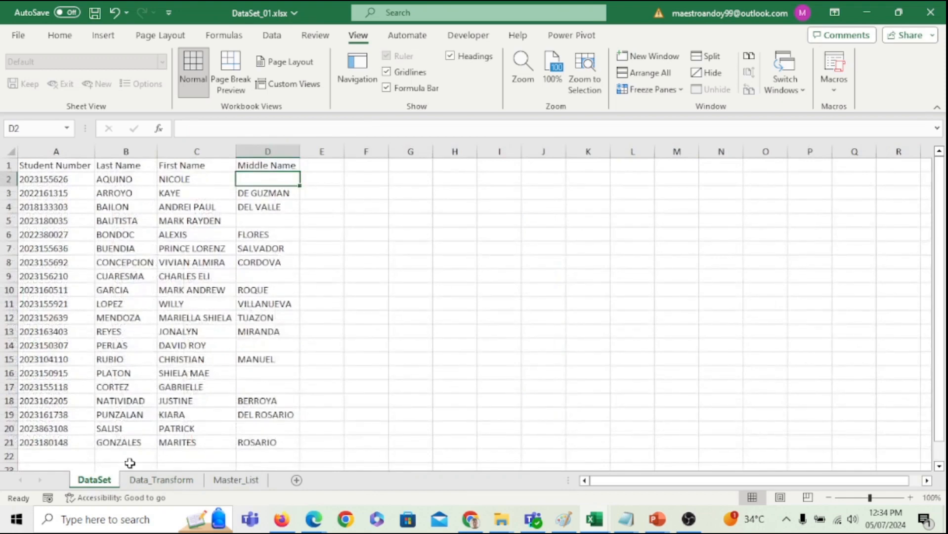
left_click(500, 262)
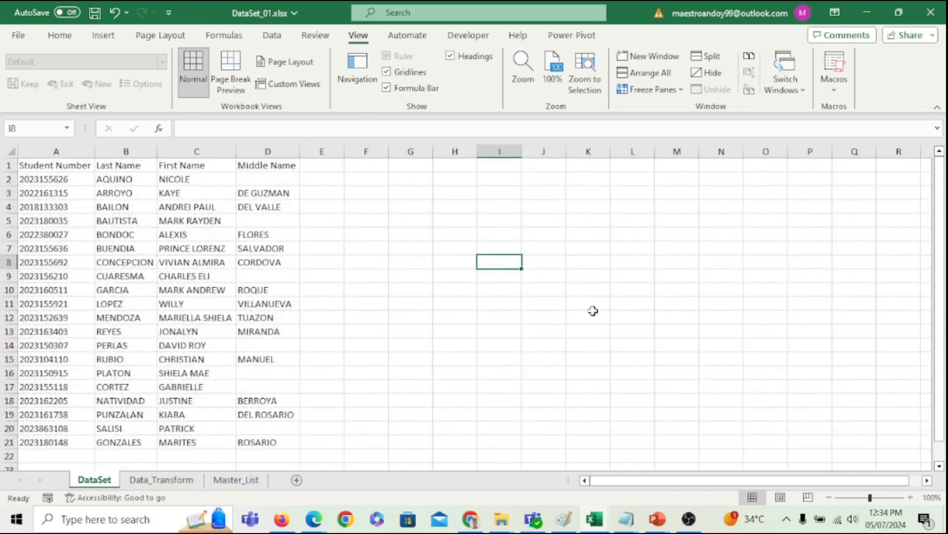
left_click(768, 362)
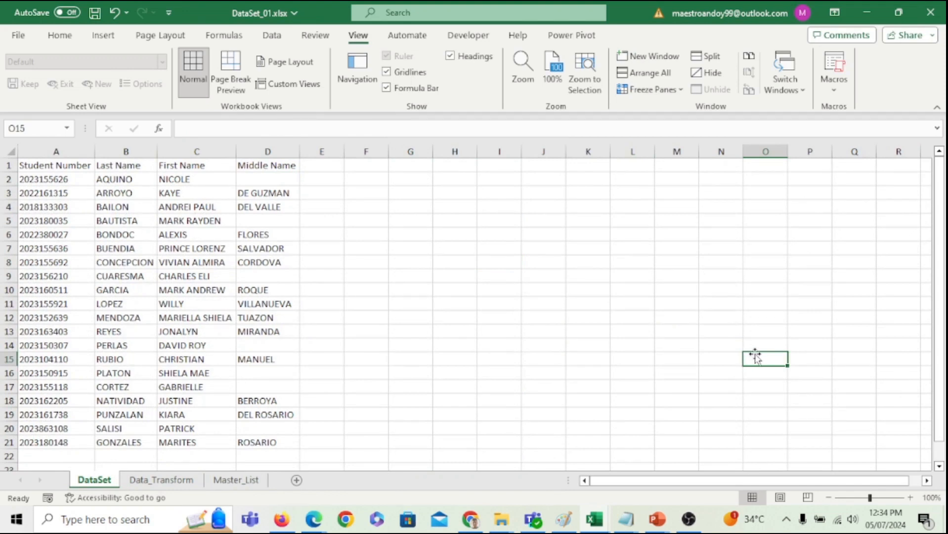
Step: Switch to the DataSet.xlsx workbook and review its Last Name, First Name and Middle Name columns
left_click(602, 526)
left_click(472, 319)
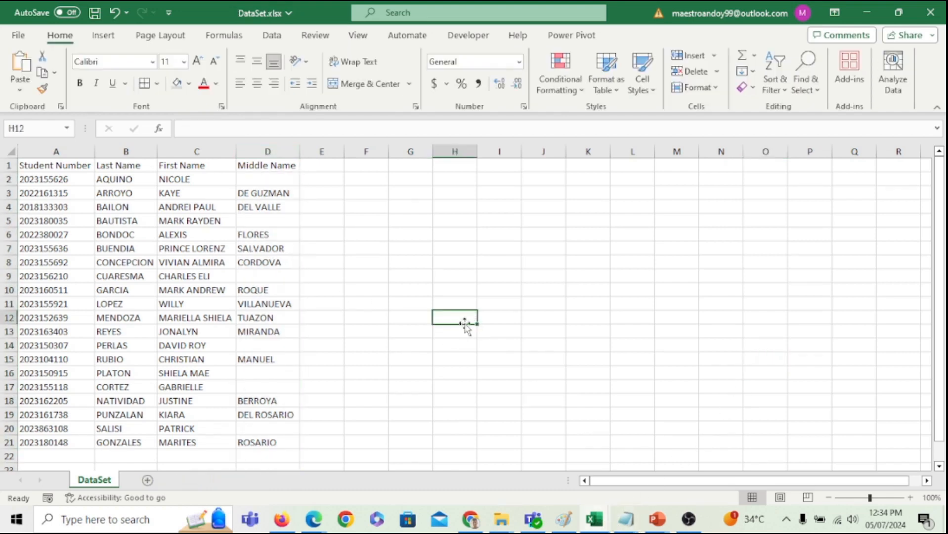
left_click(450, 277)
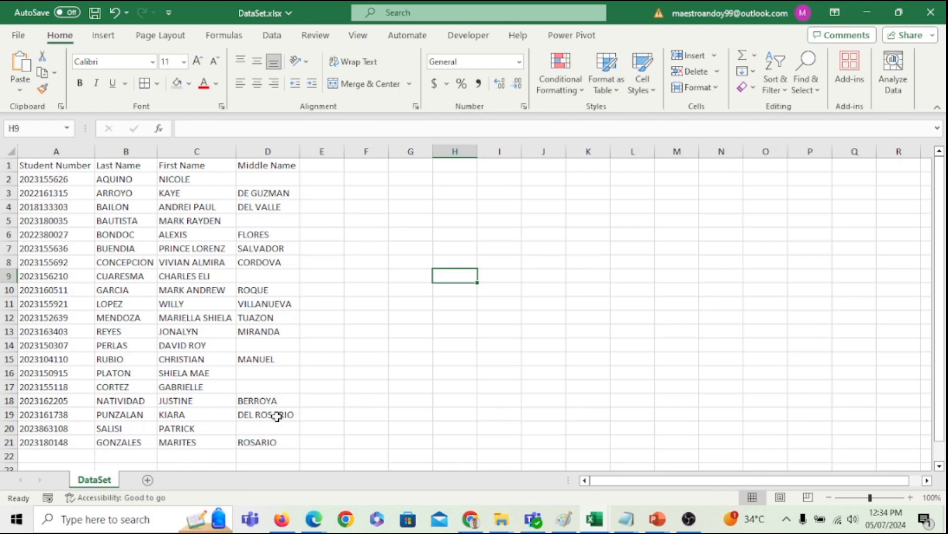
left_click(117, 152)
left_click(175, 153)
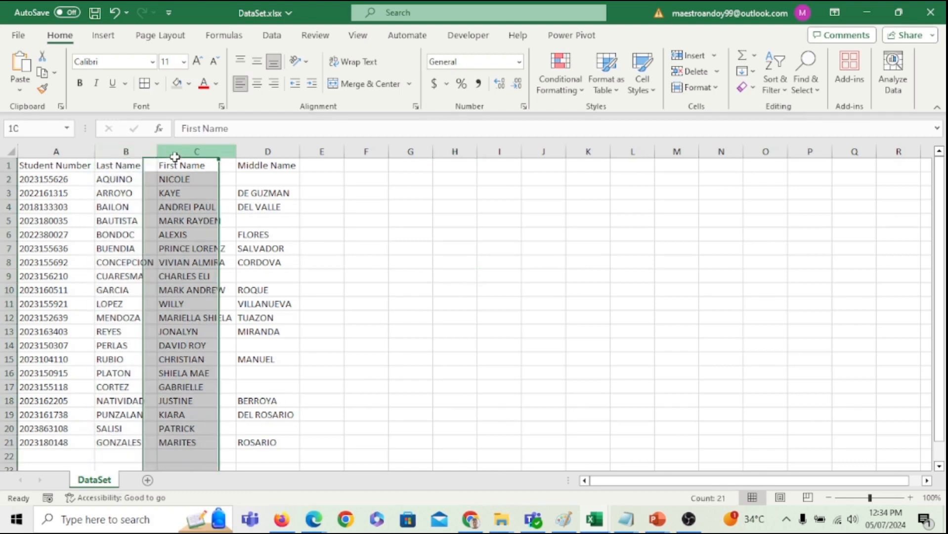
left_click(267, 151)
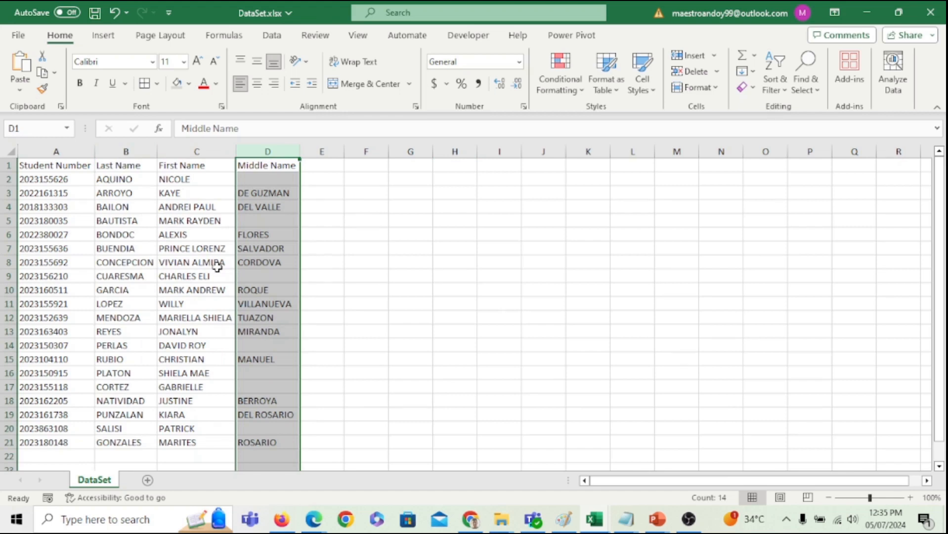
Step: Create a copy of the DataSet sheet within the same workbook
right_click(92, 482)
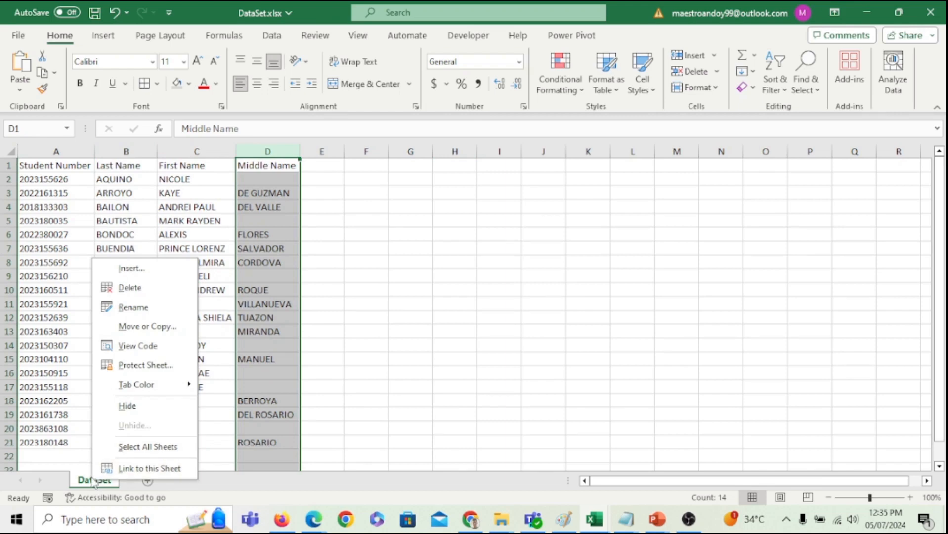
left_click(160, 334)
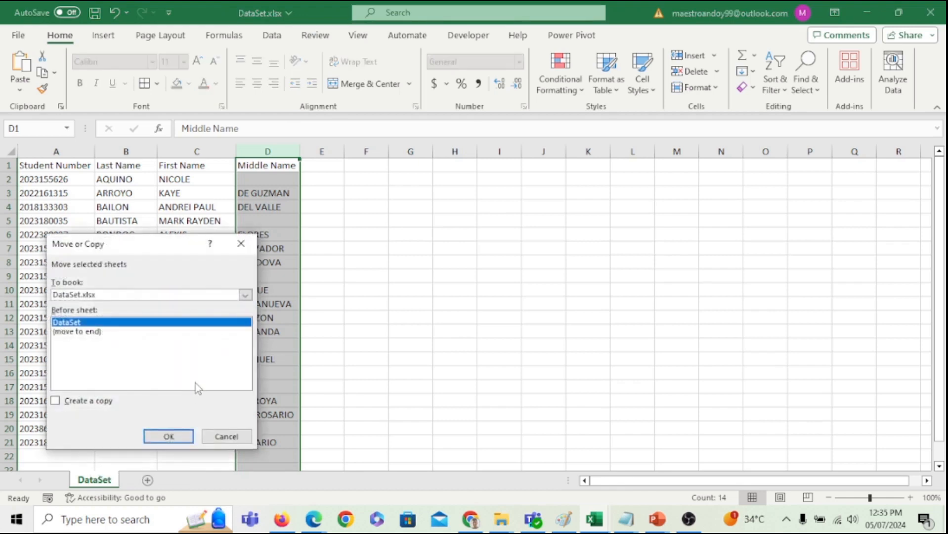
left_click(75, 403)
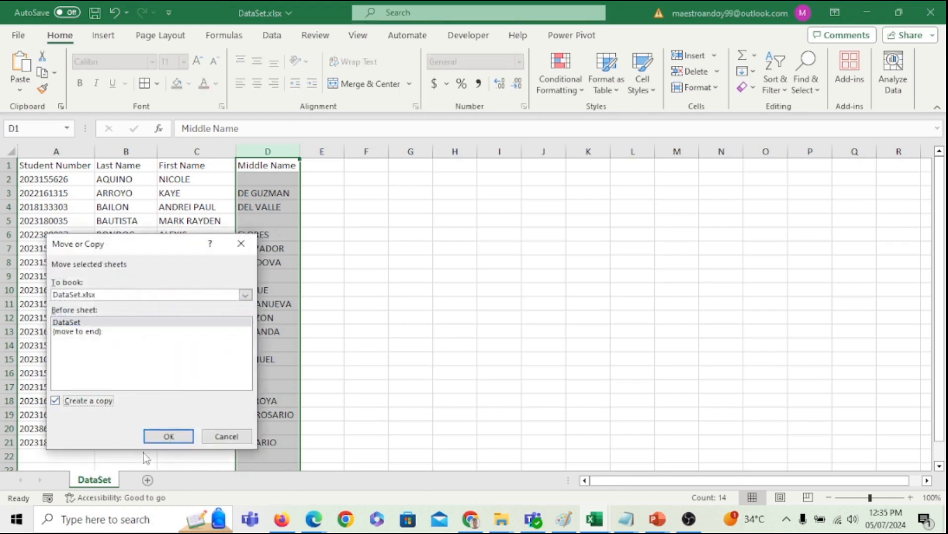
left_click(168, 436)
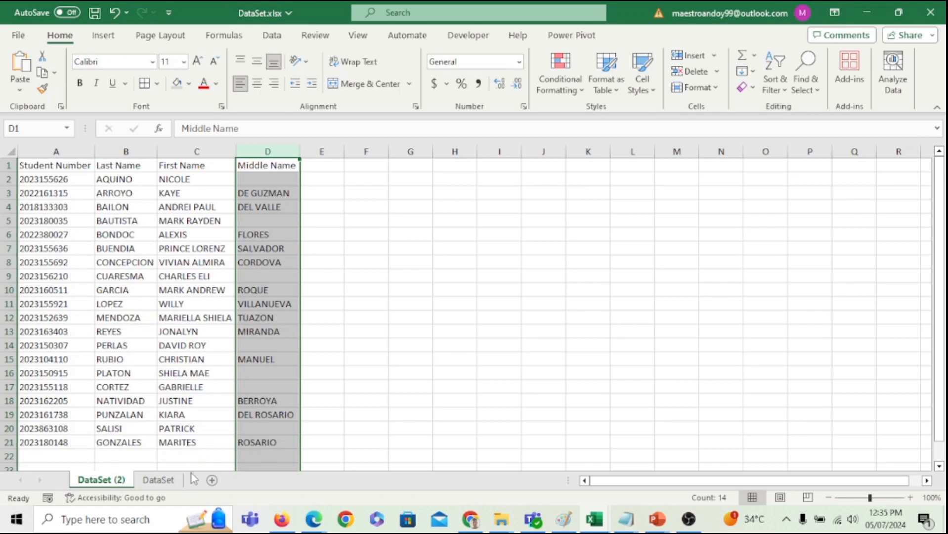
Step: Compare the original and copied sheets, and move the DataSet (2) copy after the original DataSet sheet
left_click(157, 480)
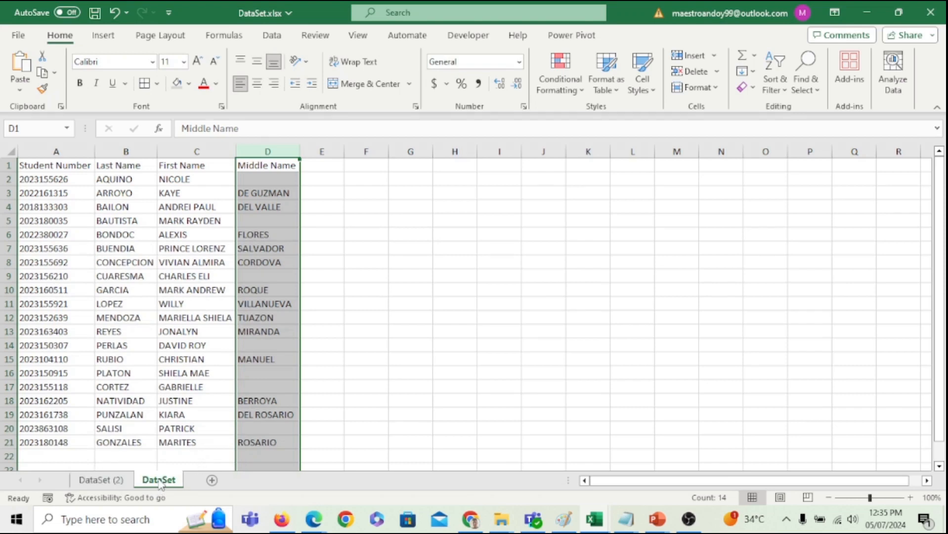
left_click(114, 481)
left_click(163, 482)
left_click(106, 482)
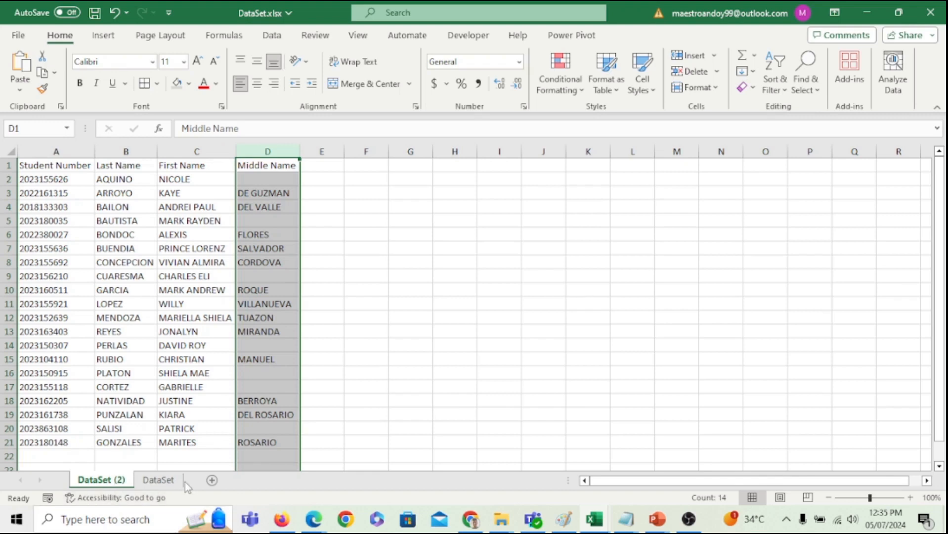
left_click_drag(187, 487, 189, 484)
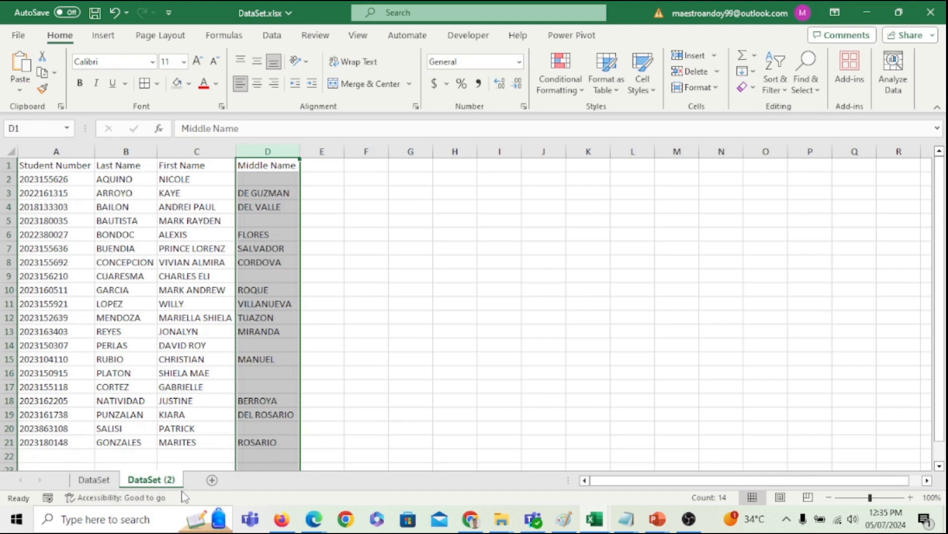
Step: Rename the DataSet (2) sheet as Data_Transform
right_click(153, 484)
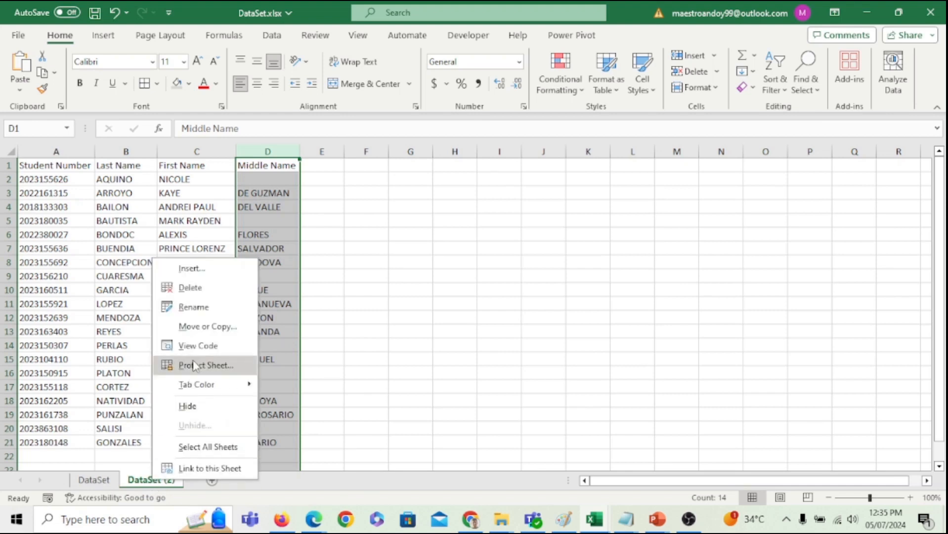
left_click(208, 312)
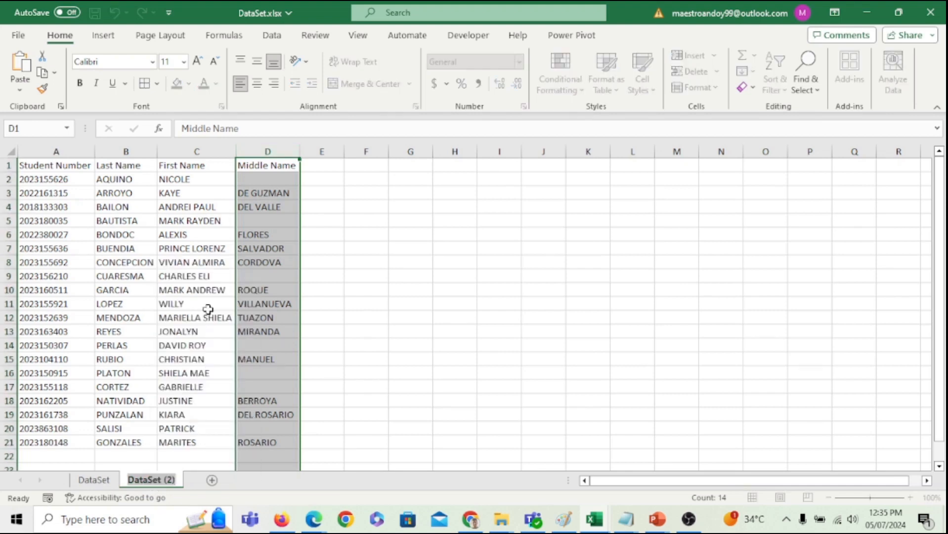
type("Data_")
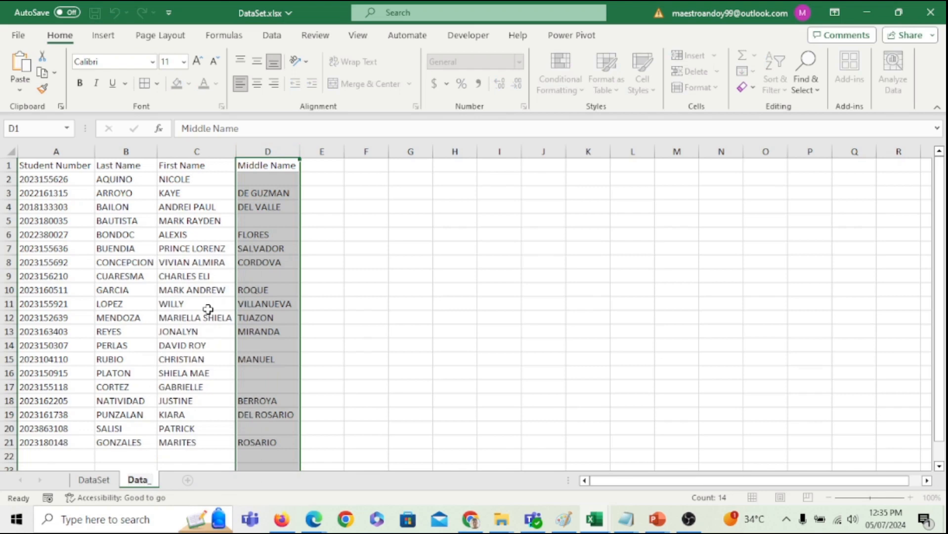
type("Transform")
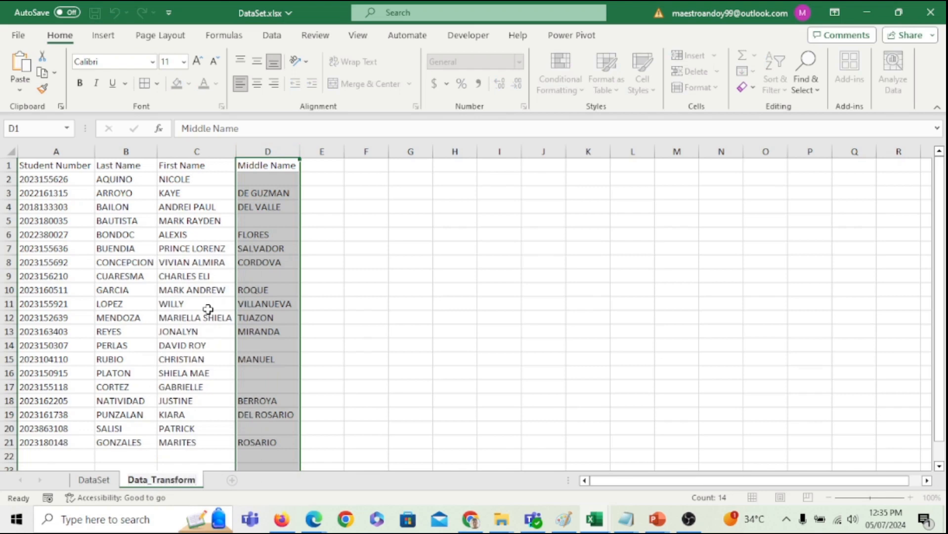
left_click(396, 261)
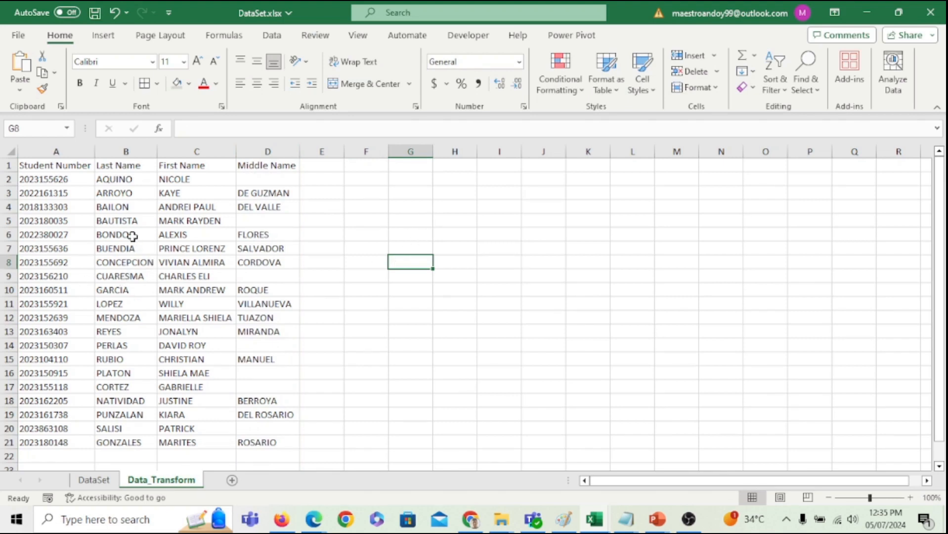
Step: Widen the empty column E beside Middle Name to about three times its width
left_click_drag(57, 165, 267, 332)
left_click(412, 288)
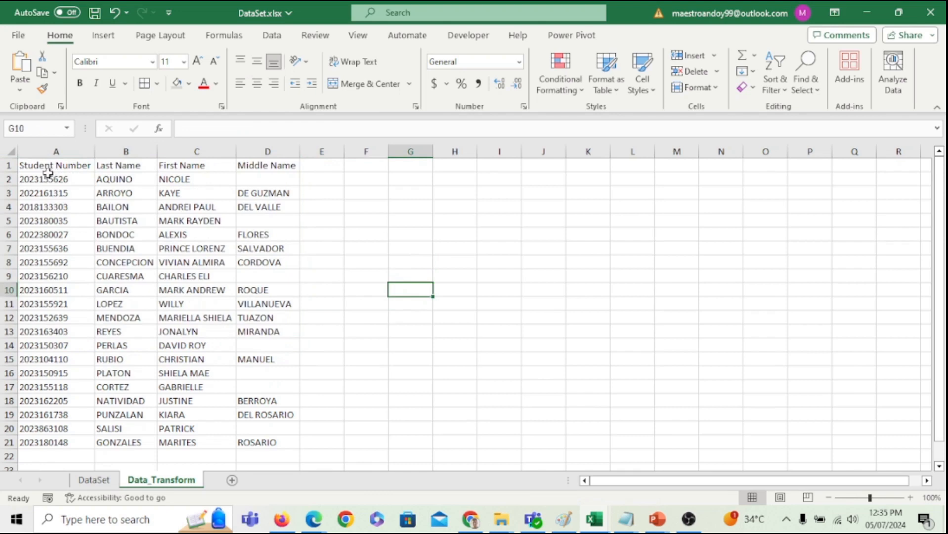
left_click(320, 167)
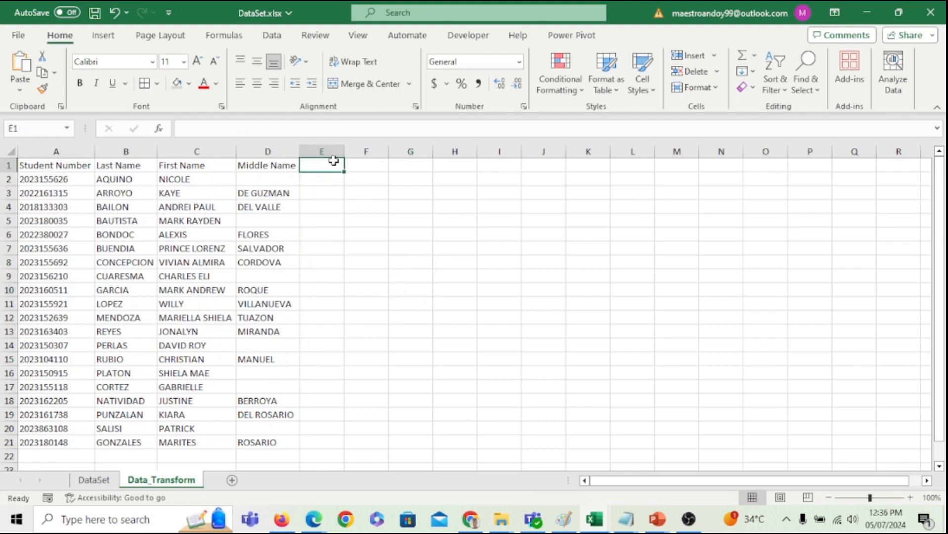
left_click_drag(341, 150, 443, 148)
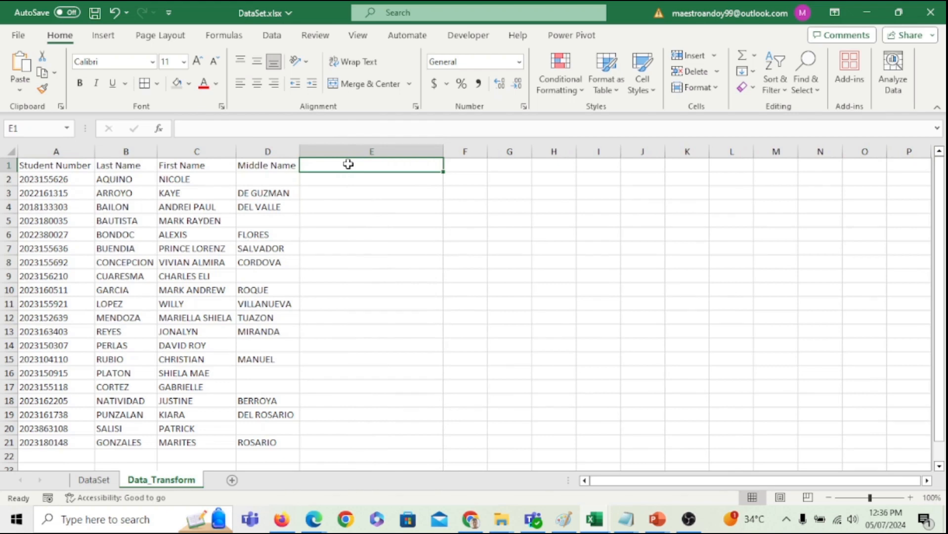
Step: Enter the header "Fullname (Lastname, Firstname MI.)" in cell E1
type("Fullname")
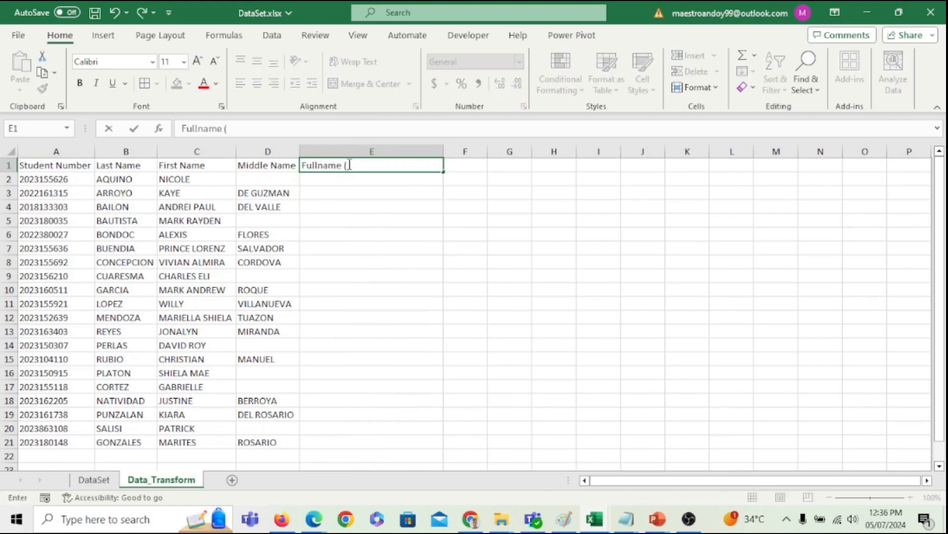
type(" (Lastname, Fir")
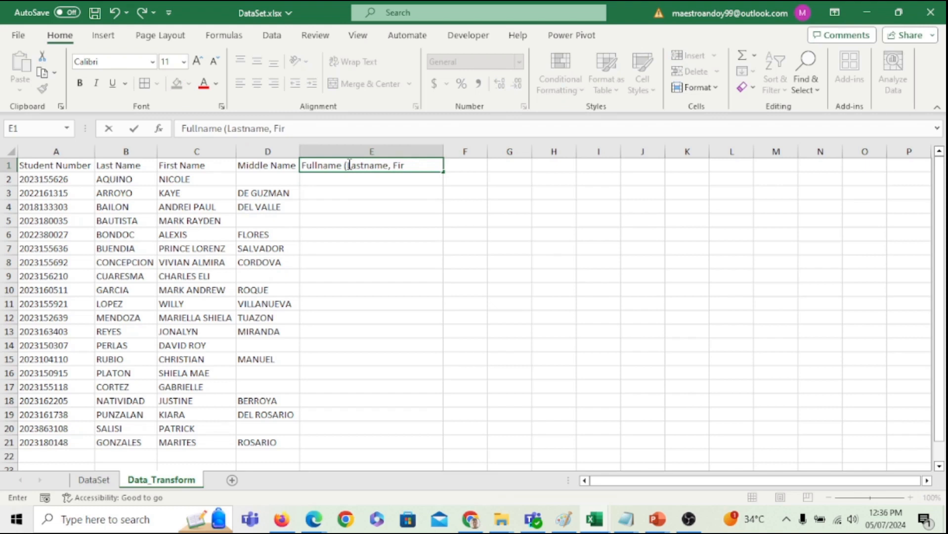
type("stjame")
key("BackSpace")
key("BackSpace")
key("BackSpace")
type("name MI.")
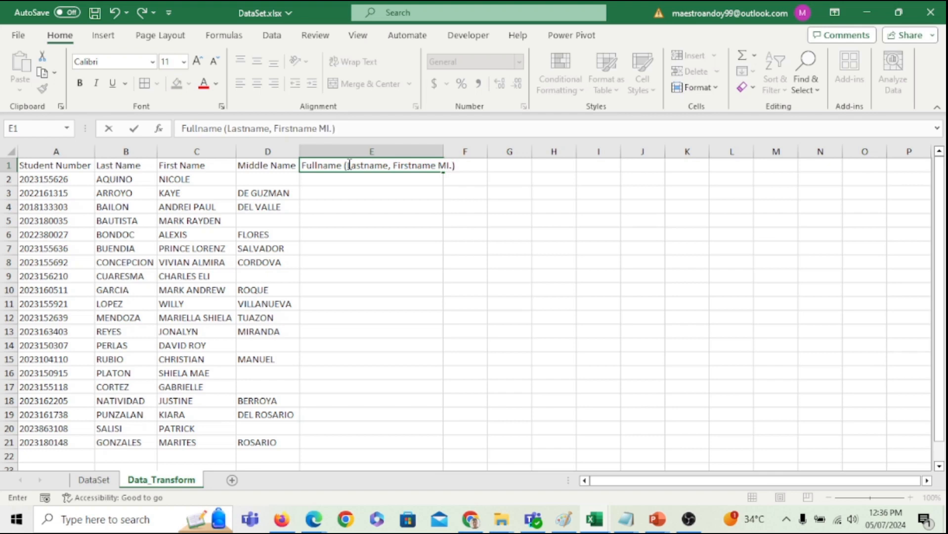
key("Return")
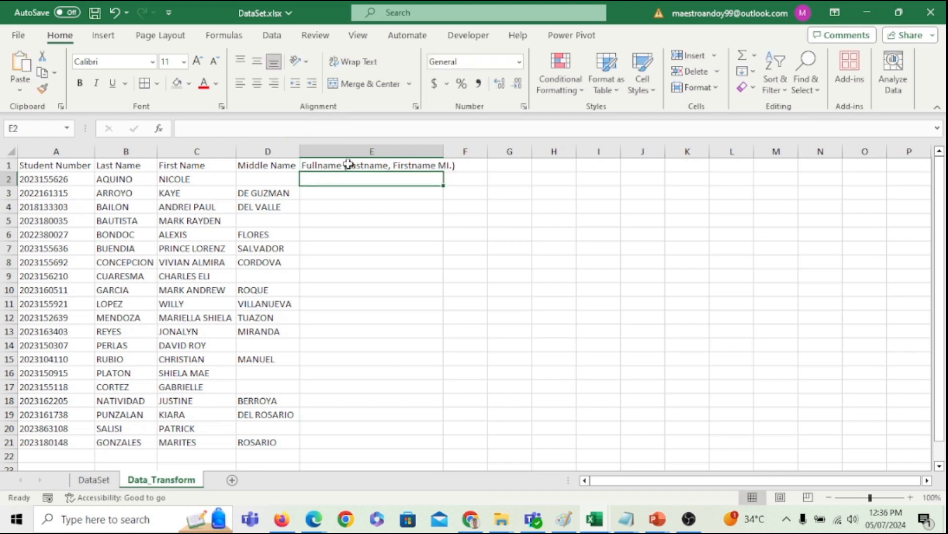
left_click(348, 164)
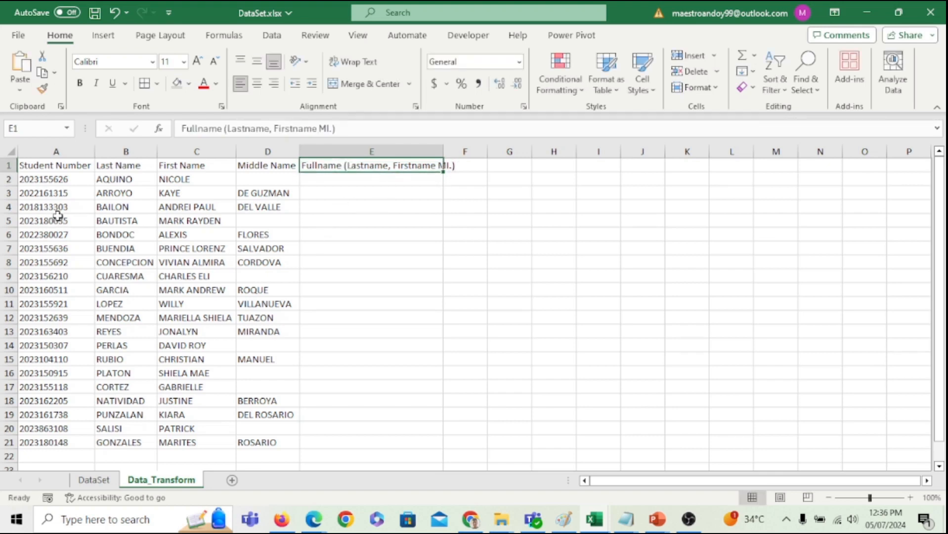
Step: Apply all borders to the table range A1:E21 and fit column E's width to its header text
left_click(44, 165)
left_click(367, 274)
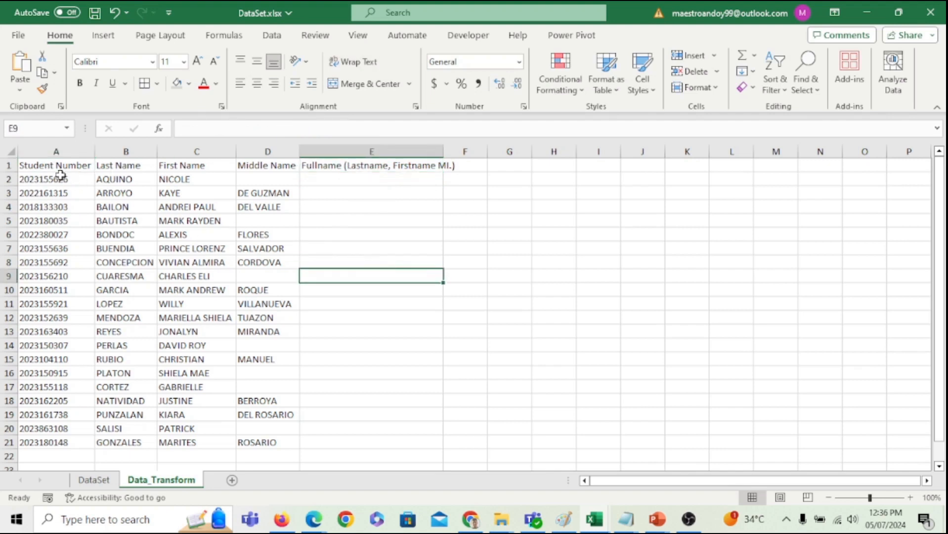
left_click_drag(53, 165, 392, 441)
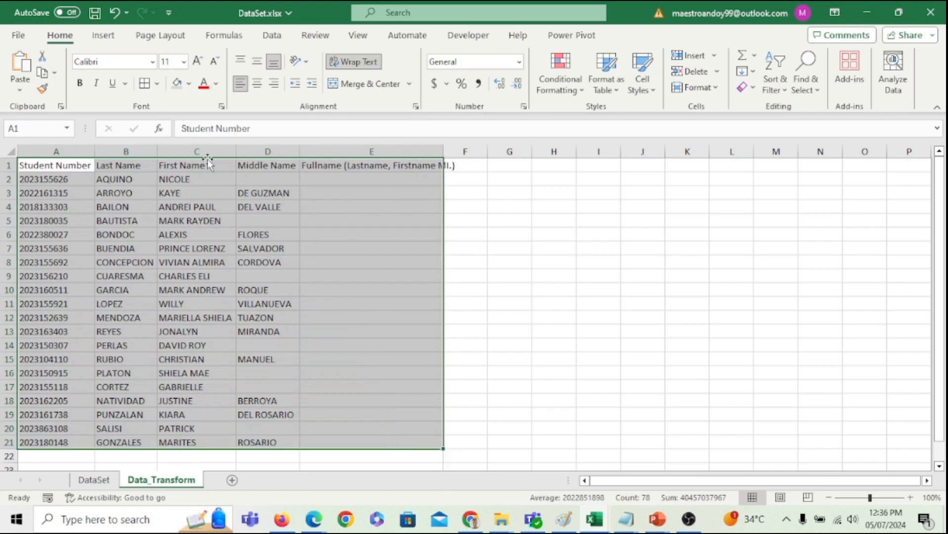
left_click(530, 257)
left_click(56, 165)
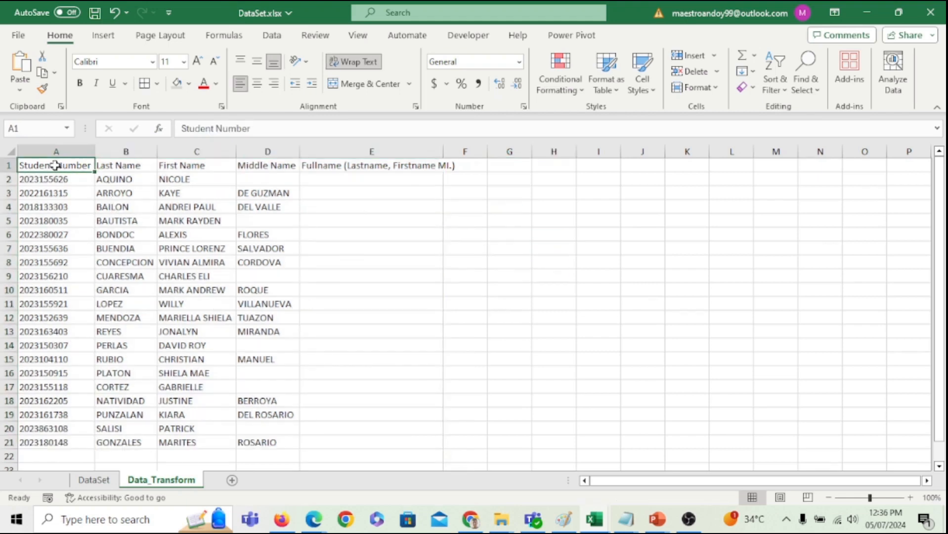
left_click_drag(55, 165, 376, 442)
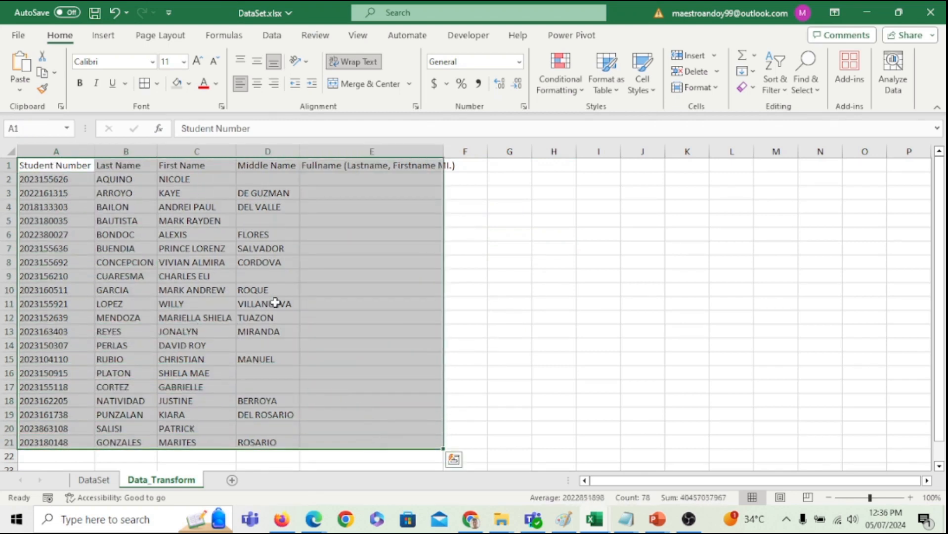
left_click(157, 83)
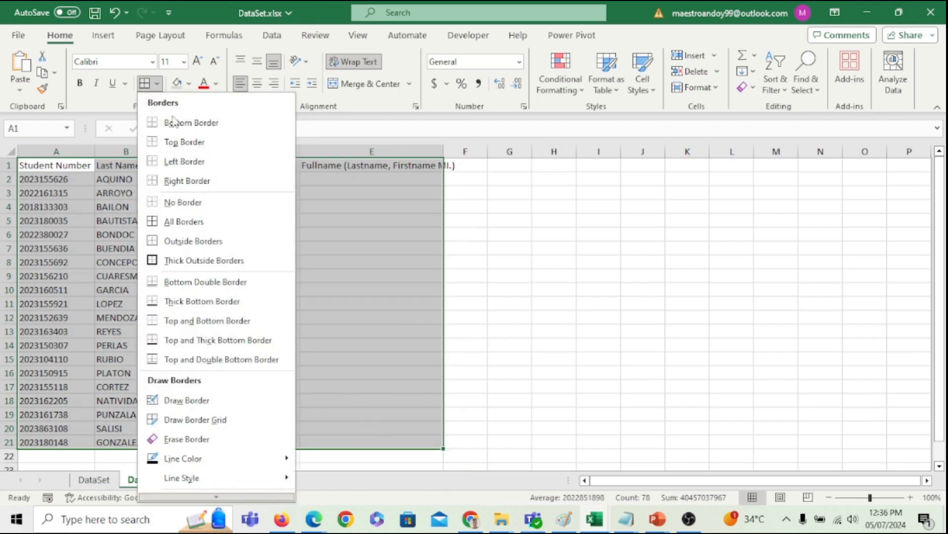
left_click(186, 223)
left_click(342, 251)
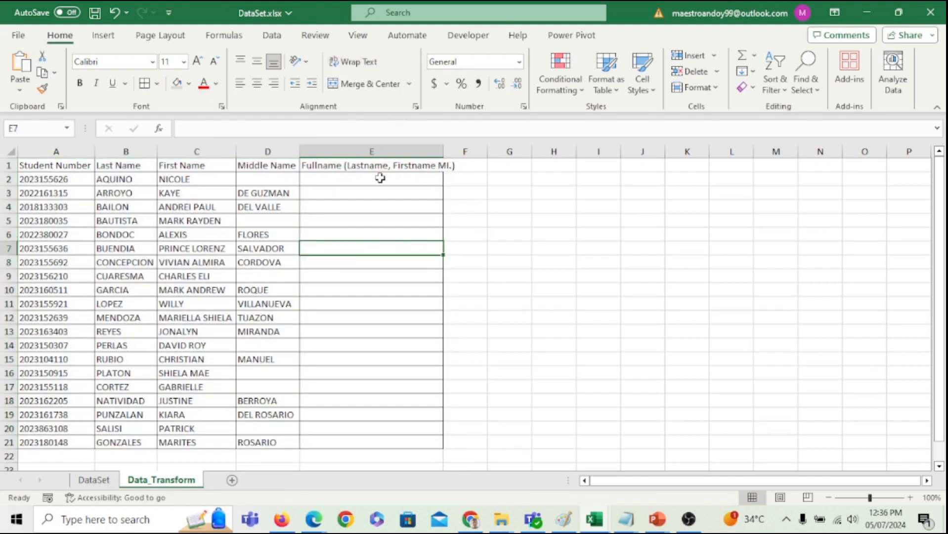
double_click(442, 151)
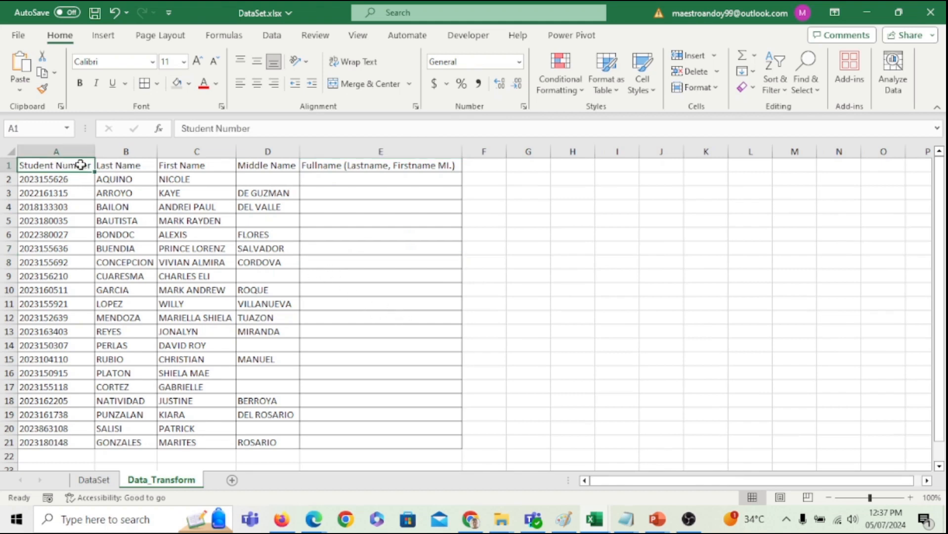
Step: Format the header cells A1:E1 with a light grey fill and bold text
left_click_drag(63, 166, 381, 164)
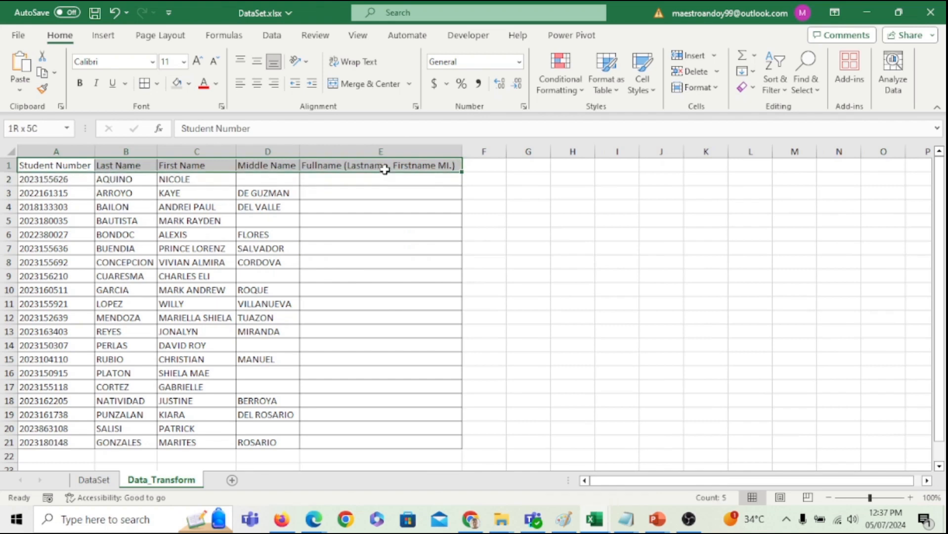
left_click(179, 90)
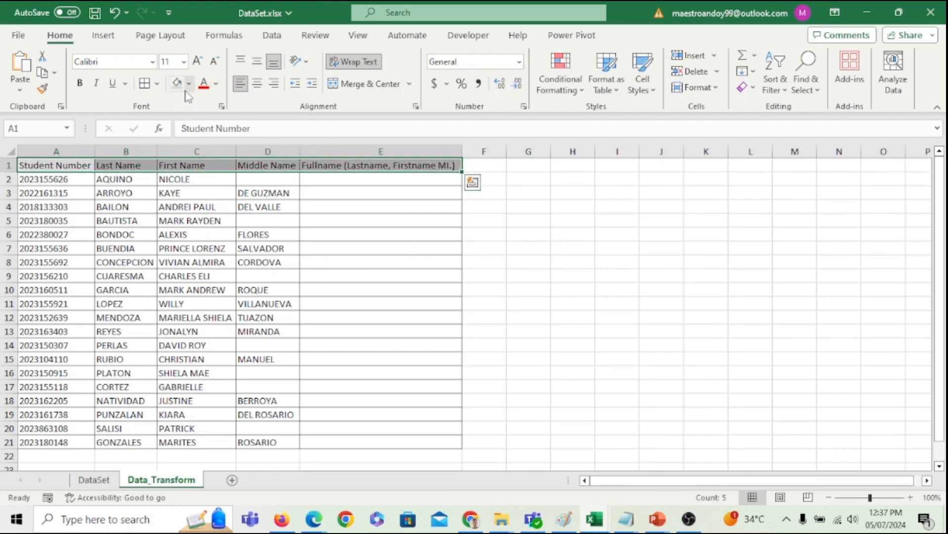
left_click(189, 83)
left_click(104, 130)
left_click(339, 247)
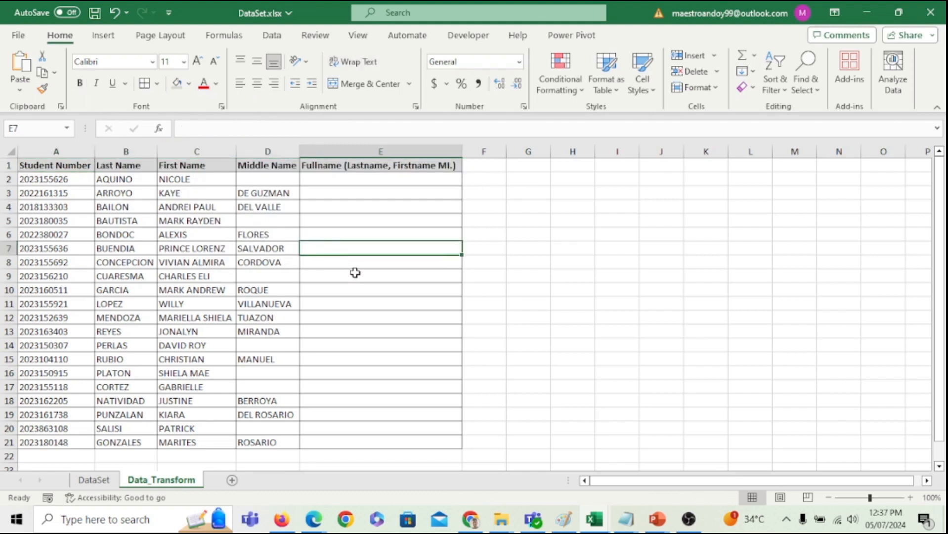
Step: Set the font size of the whole table A1:E21 to 12
left_click_drag(43, 165, 443, 436)
left_click(183, 62)
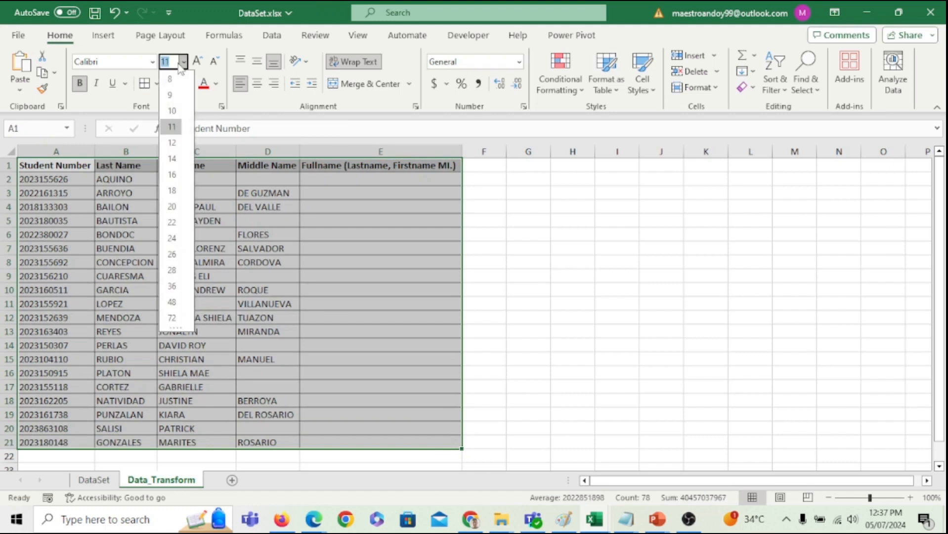
left_click(172, 142)
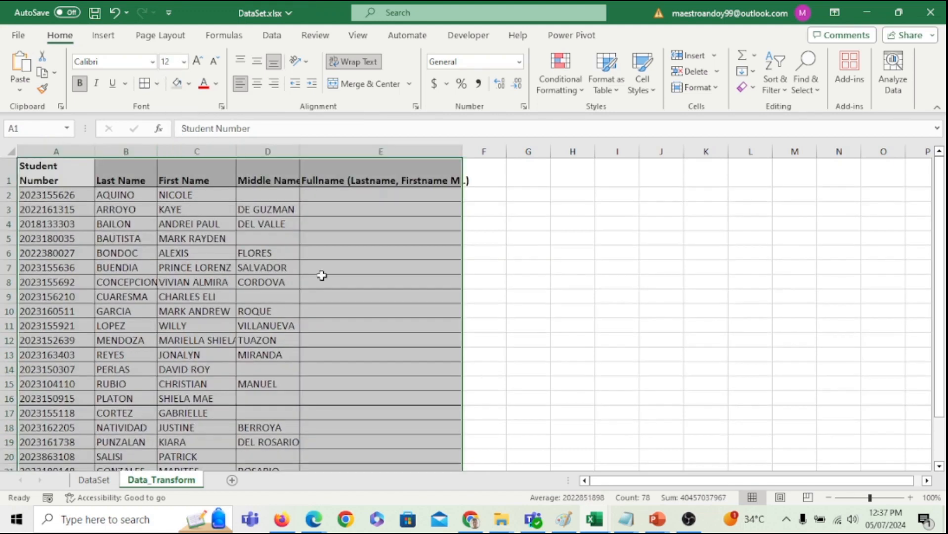
left_click(322, 275)
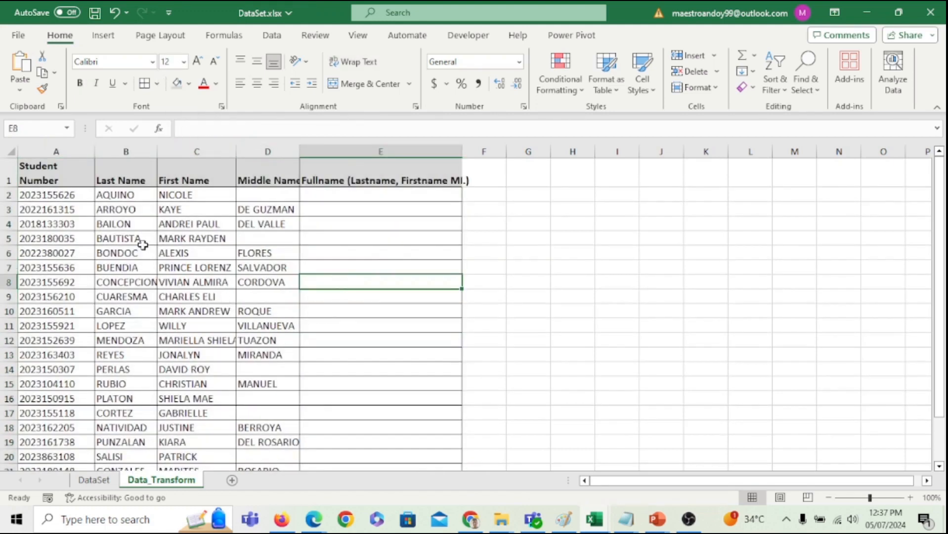
Step: Auto-fit the widths of columns A through E to their contents
left_click_drag(79, 152, 419, 167)
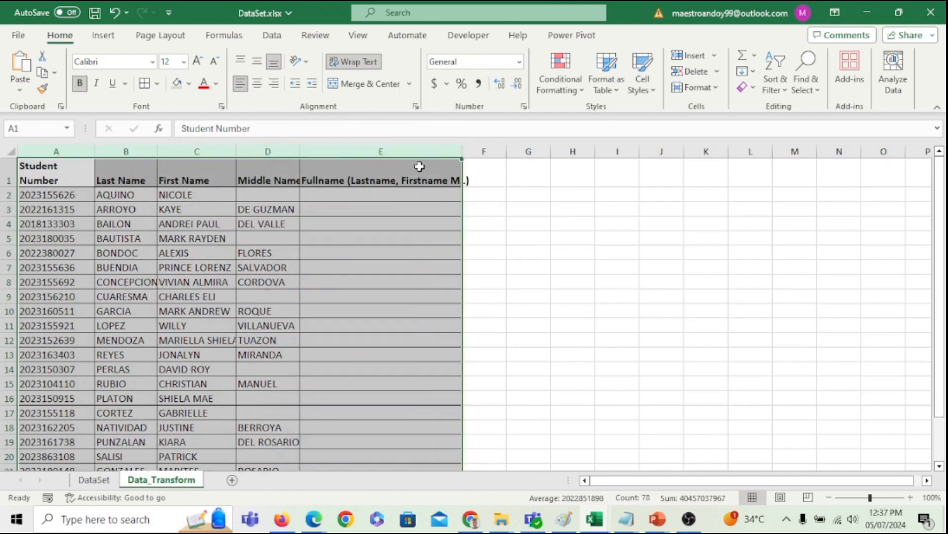
double_click(462, 152)
left_click(444, 236)
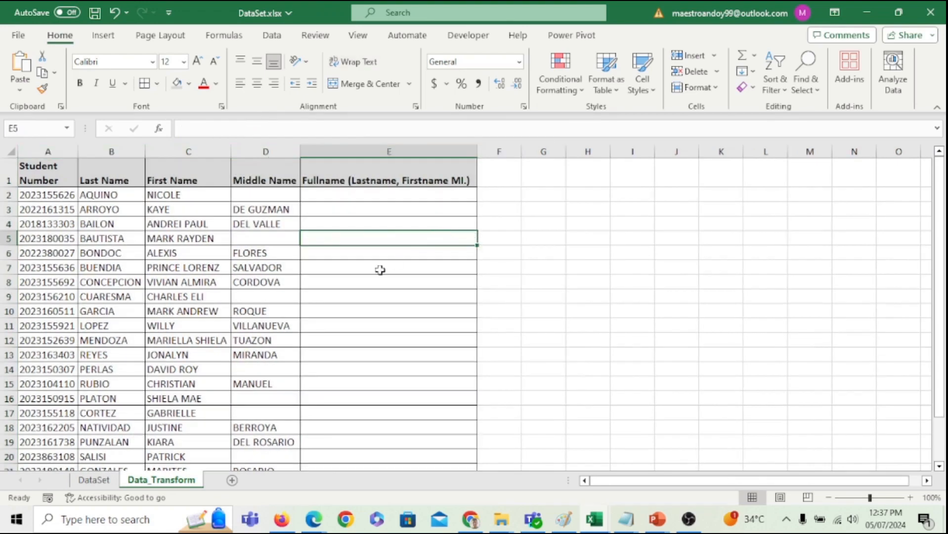
Step: Review the first record's name fields in row 2, then switch to the PowerPoint slide on the ampersand join operator
scroll(380, 279, "down", 1)
scroll(346, 256, "up", 1)
left_click(345, 194)
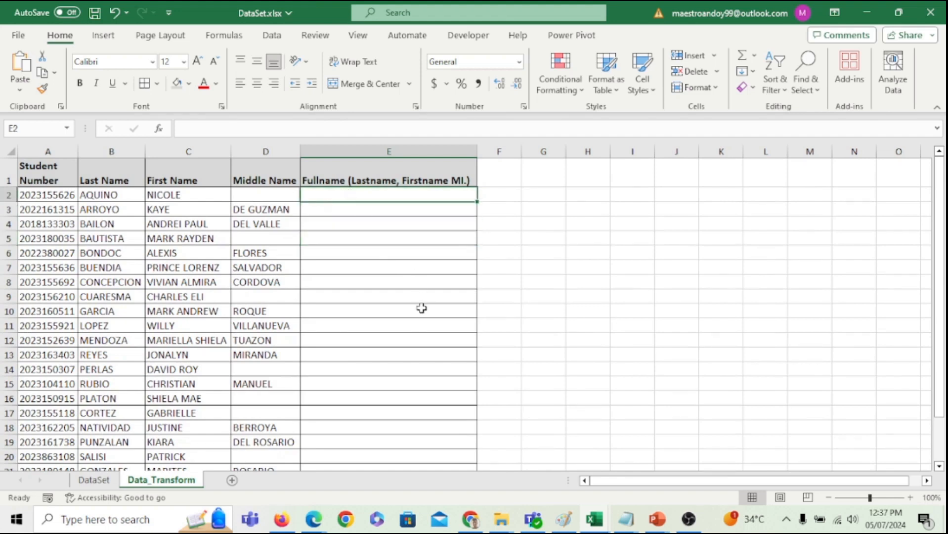
key("Left")
key("Left")
key("Left")
key("Right")
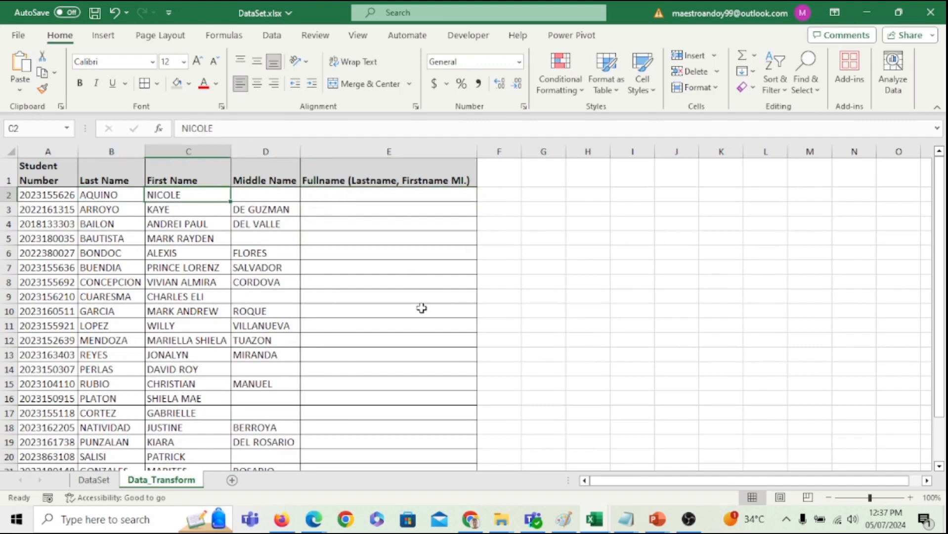
key("Right")
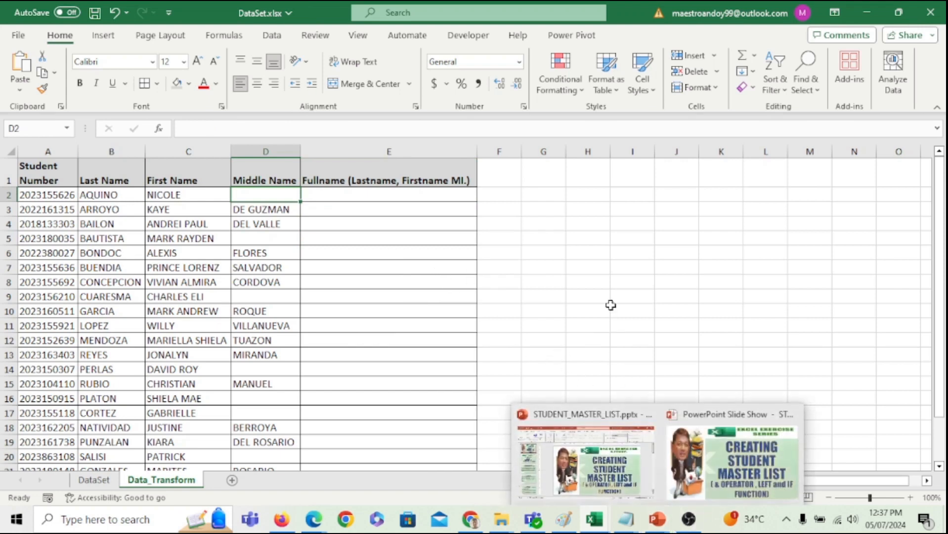
left_click(609, 213)
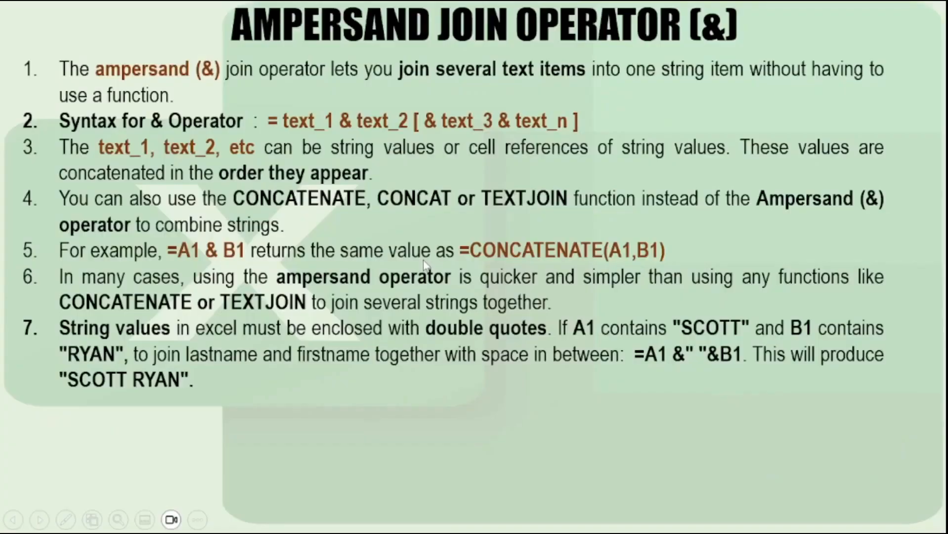
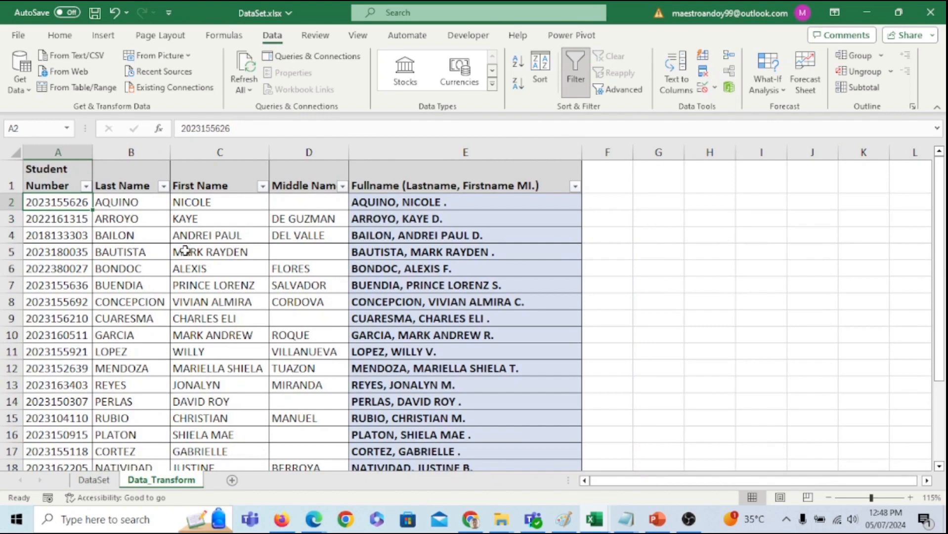
Step: Examine the full names in column E for students with and without a middle name
scroll(178, 267, "down", 1)
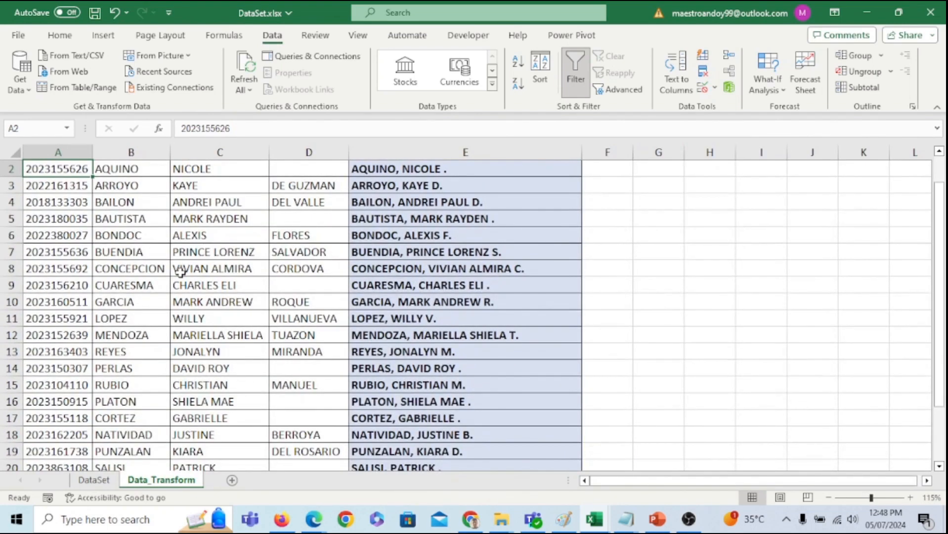
scroll(178, 269, "down", 1)
scroll(163, 249, "up", 2)
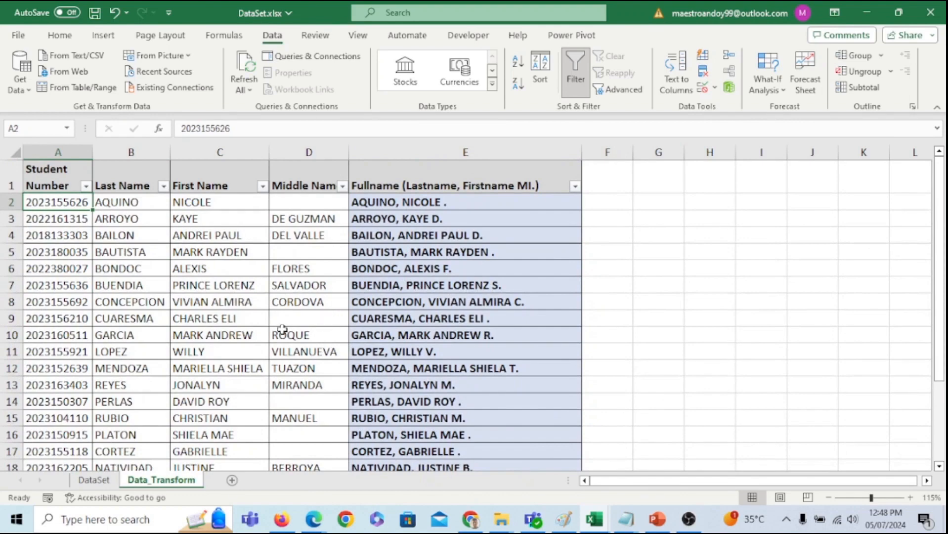
scroll(282, 329, "up", 2)
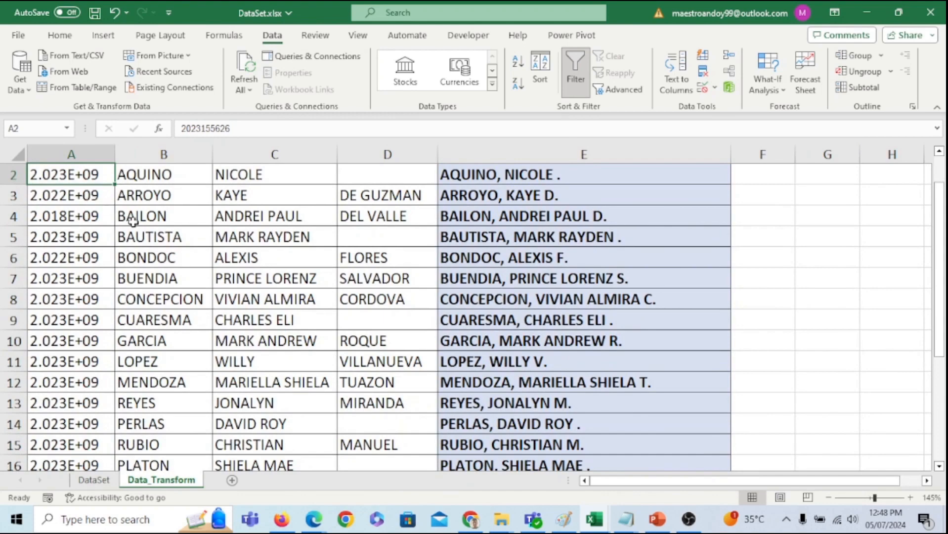
scroll(312, 232, "down", 2)
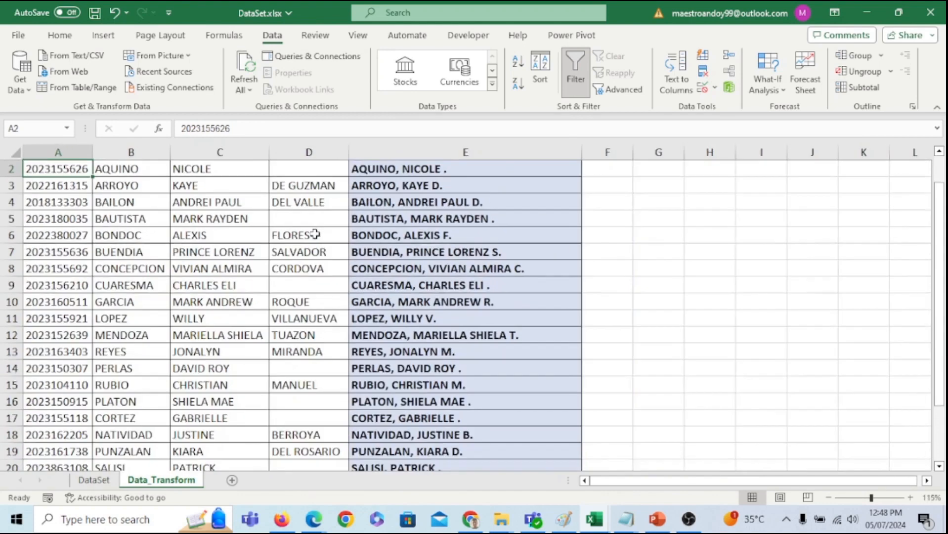
scroll(259, 253, "up", 1)
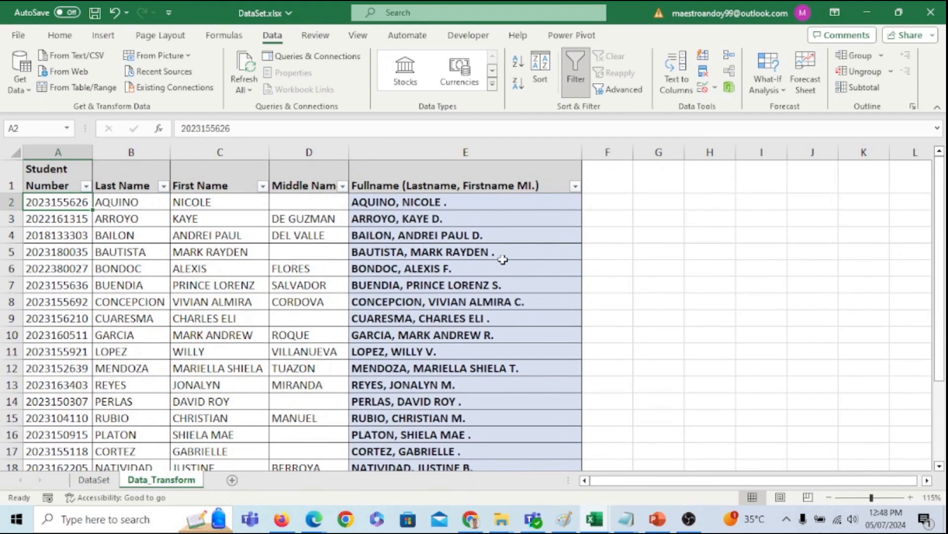
Step: In the E2 full name formula, insert IF(D2="","", directly before the LEFT(D2,1)&"." part
left_click(437, 203)
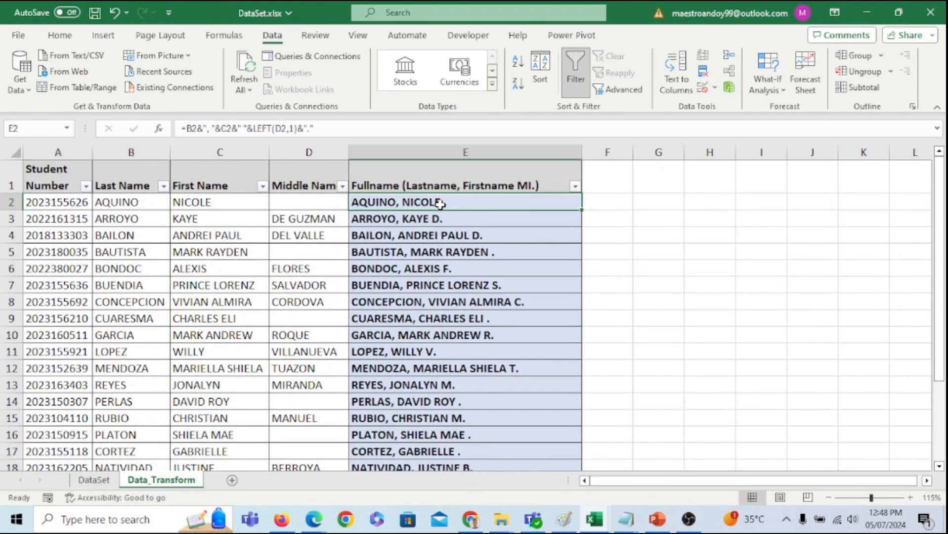
double_click(434, 203)
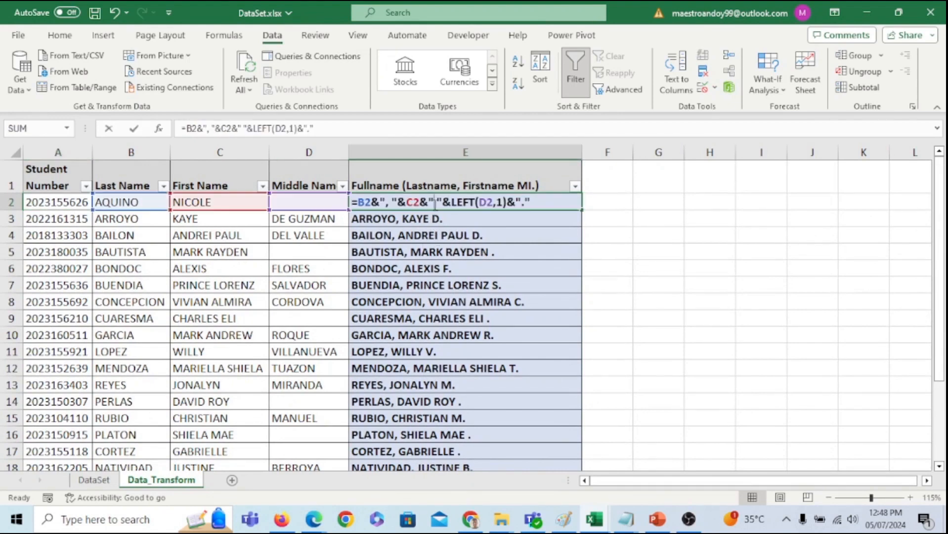
key("Right")
key("Right")
key("Right")
key("Right")
key("Right")
key("Right")
key("Right")
key("Right")
key("Right")
key("Right")
key("Right")
key("Right")
key("Left")
key("Left")
key("Left")
key("Left")
key("Left")
key("Left")
key("Left")
key("Left")
key("Left")
key("Left")
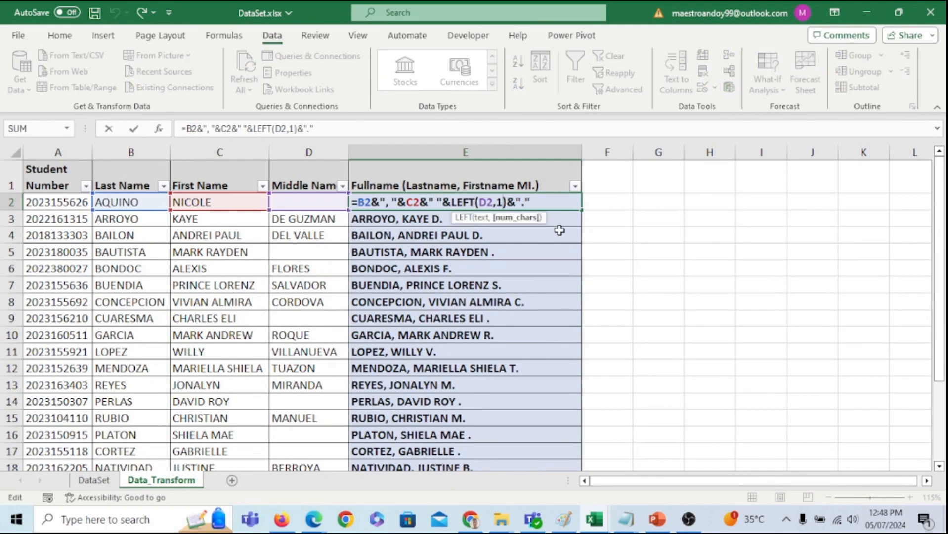
key("shift+Right")
key("shift+Right")
key("shift+Right")
key("shift+Right")
key("shift+Right")
key("shift+Right")
key("shift+Right")
key("shift+Right")
key("shift+Right")
key("shift+Right")
key("shift+Right")
key("shift+Right")
key("shift+Right")
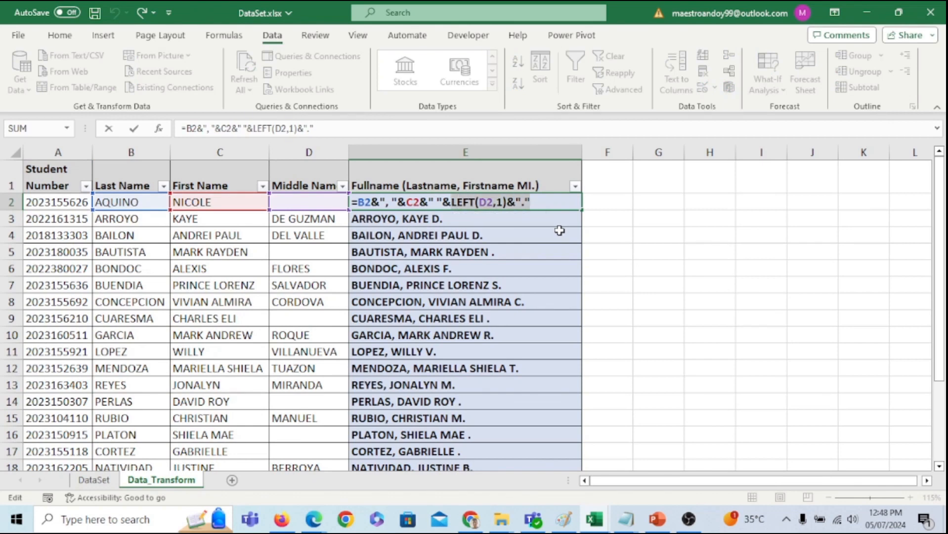
key("Left")
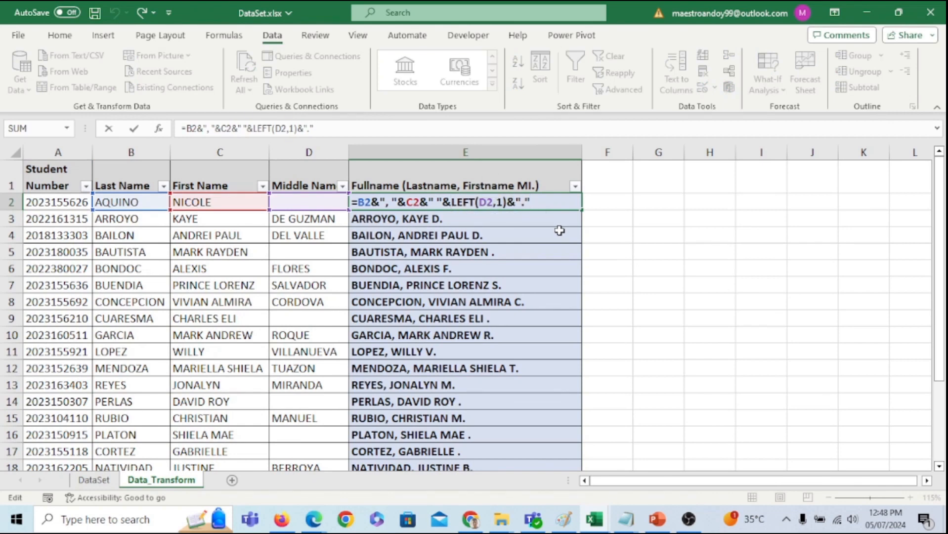
type("IF")
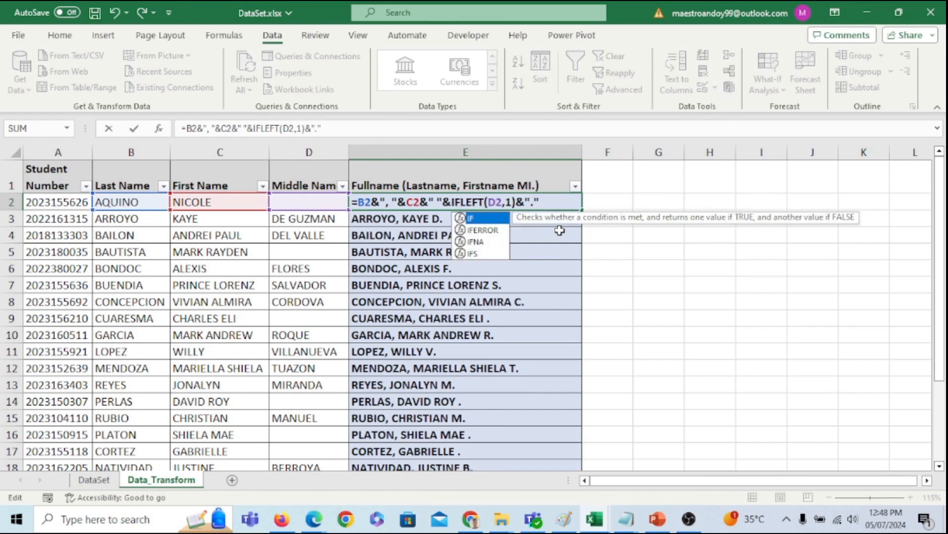
type("(")
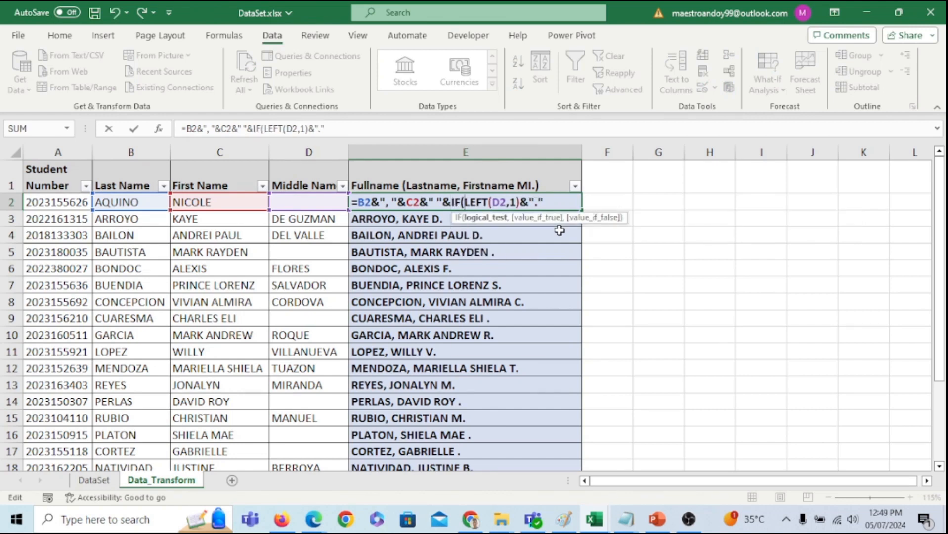
key("Left")
key("Left")
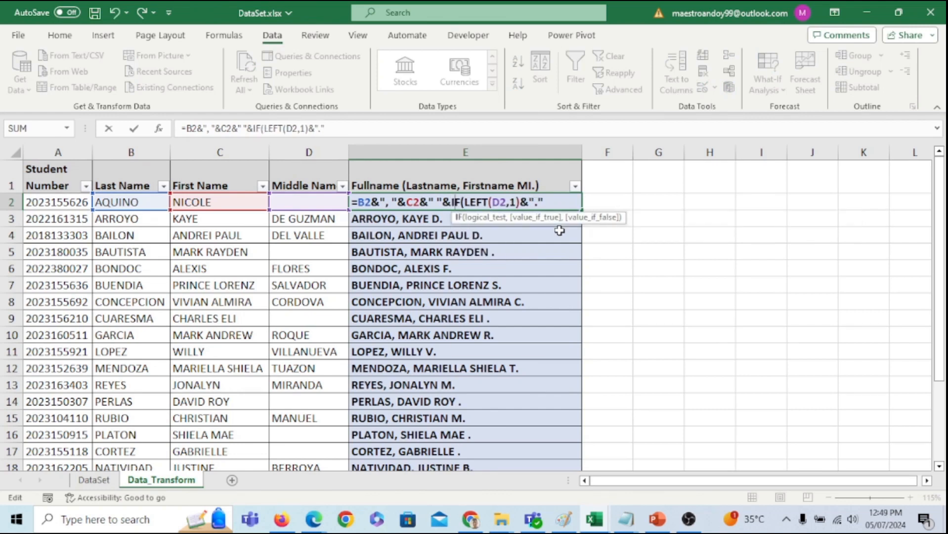
key("Right")
type("D2")
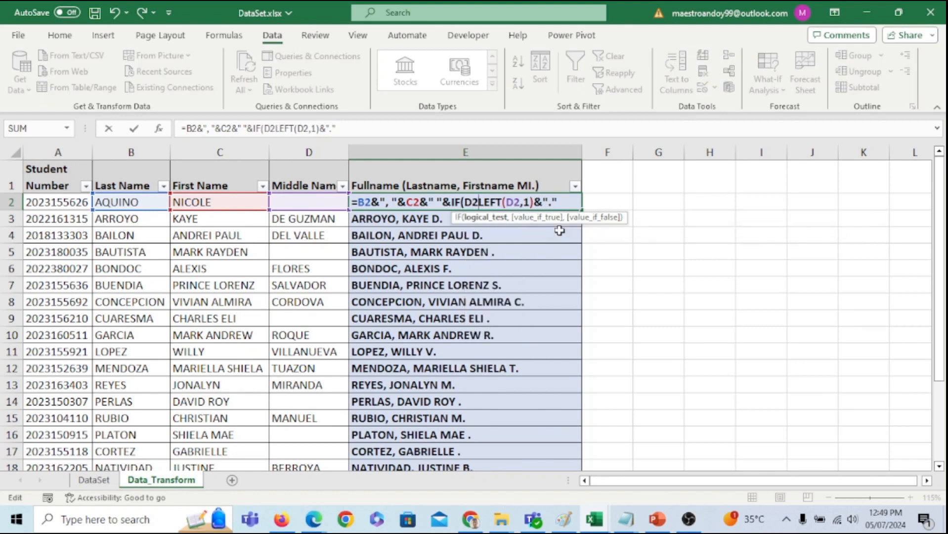
type("=\"\"")
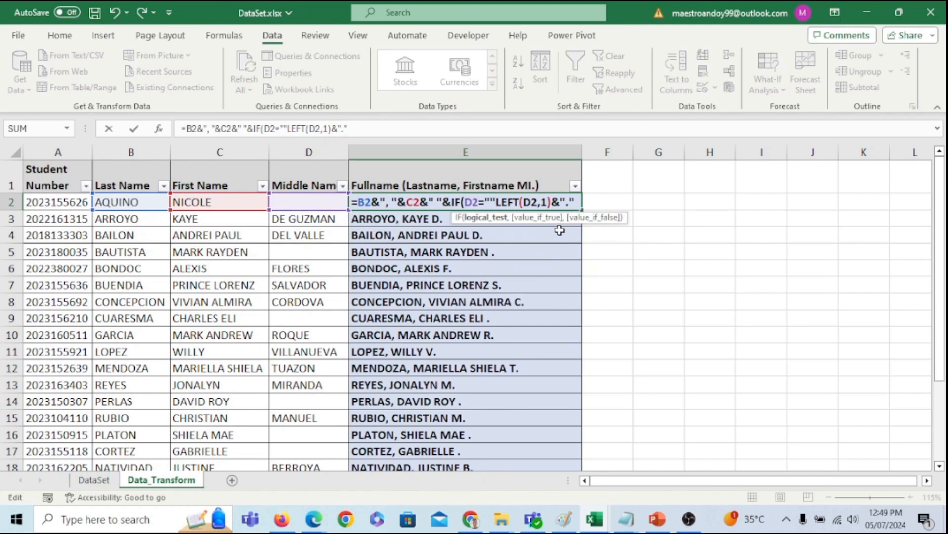
type(",")
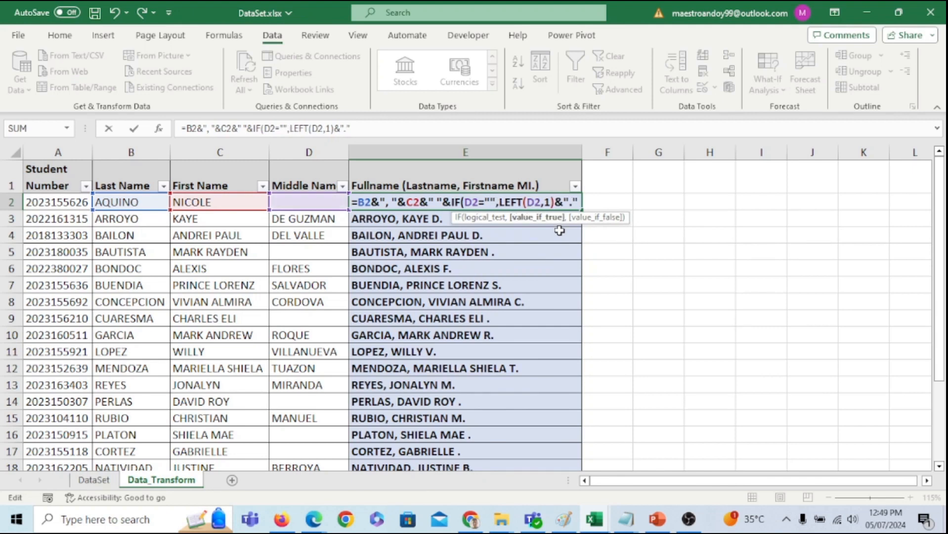
type("\"\"")
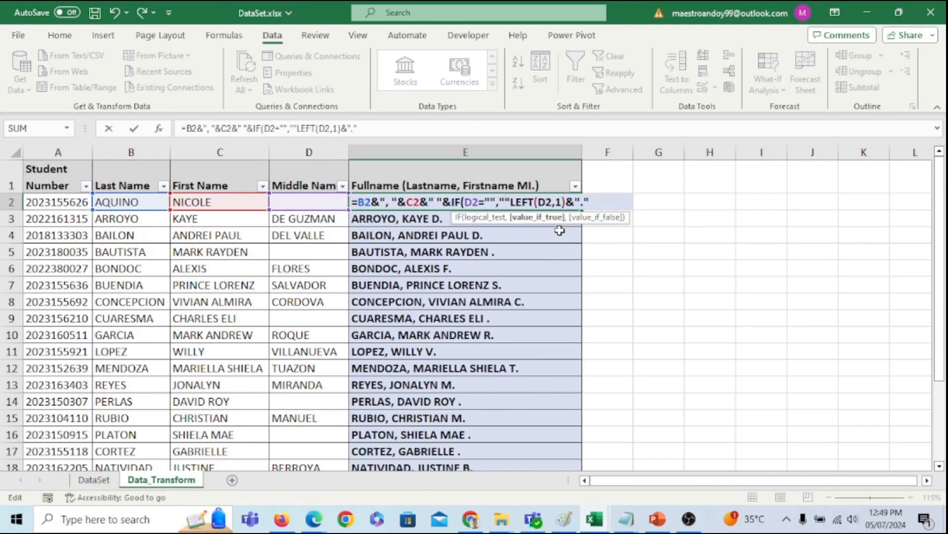
type(",")
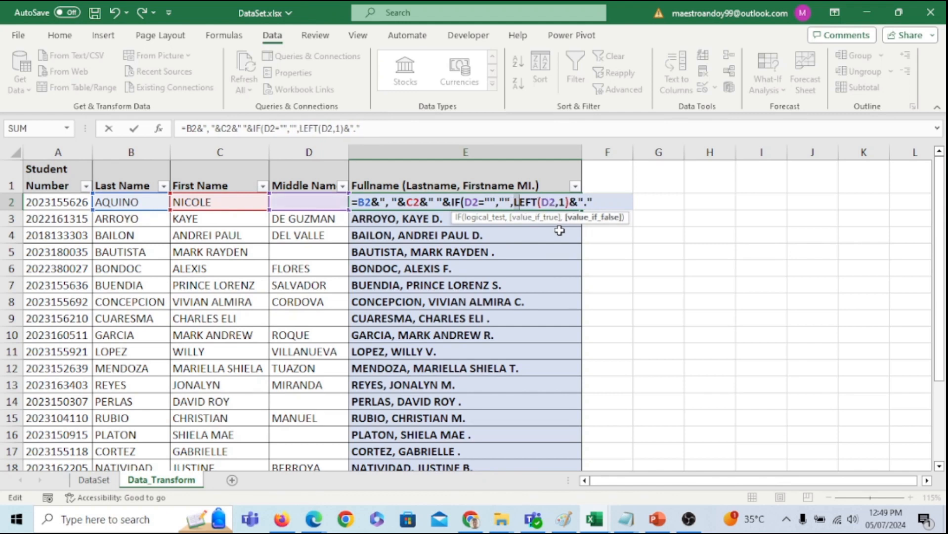
Step: Close the IF function in E2 after LEFT(D2,1)&"." and commit the formula
key("shift+Right")
key("shift+Right")
key("shift+Right")
key("shift+Right")
key("shift+Right")
key("shift+Right")
key("shift+Right")
key("shift+Right")
key("shift+Right")
key("shift+Right")
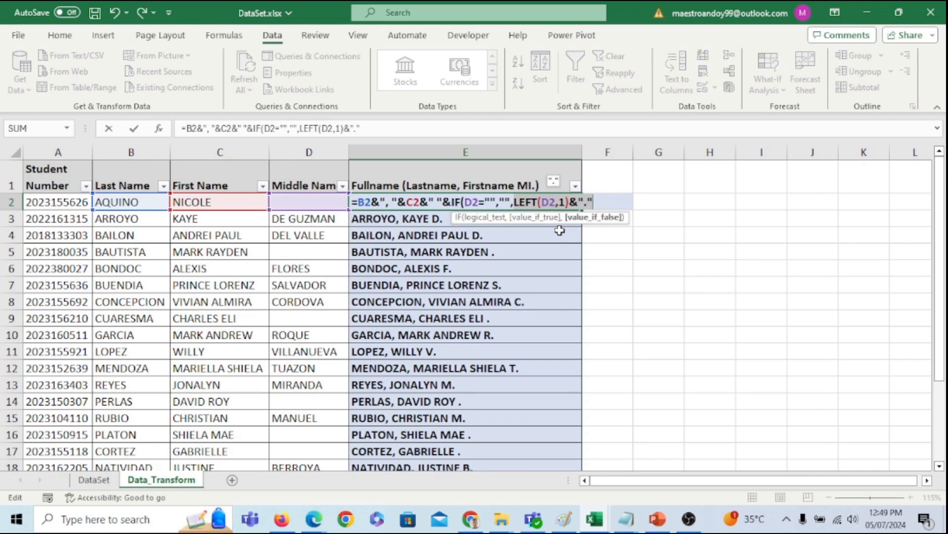
key("Right")
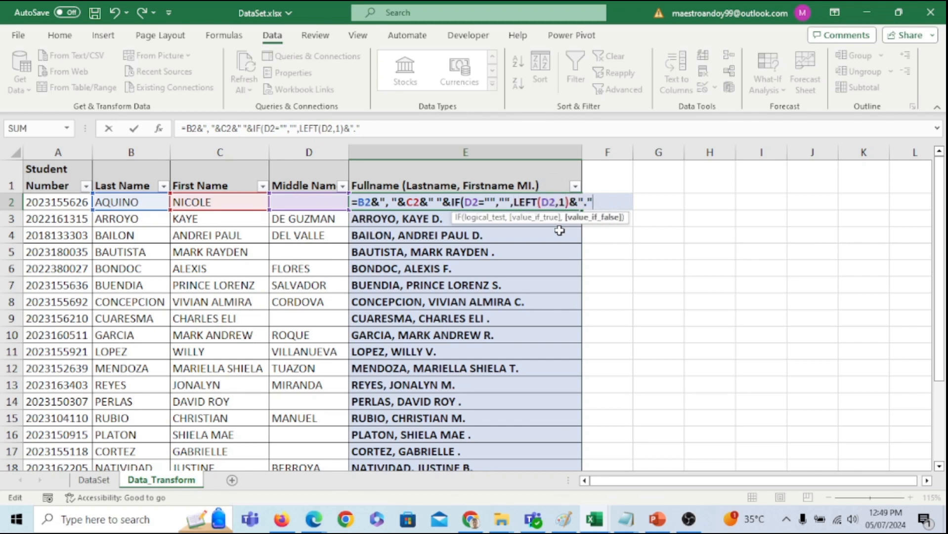
key("Right")
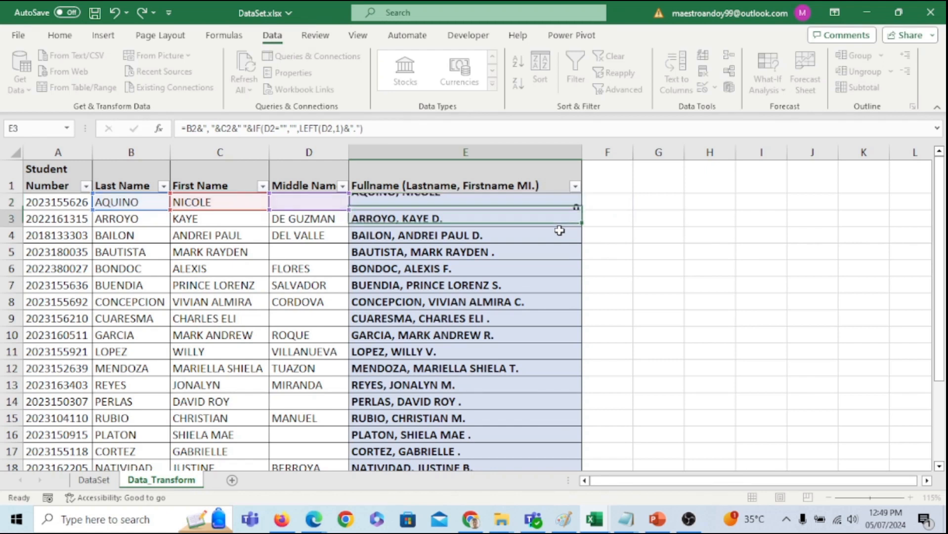
key("Return")
key("Up")
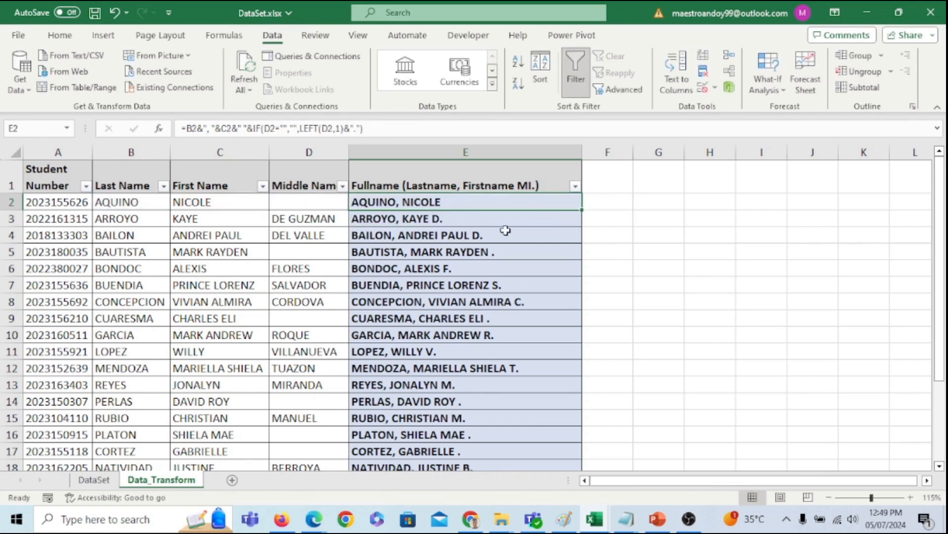
Step: Fill the E2 formula down the Fullname column to row 21 and check the copied formula in E5
double_click(583, 210)
scroll(557, 221, "down", 3)
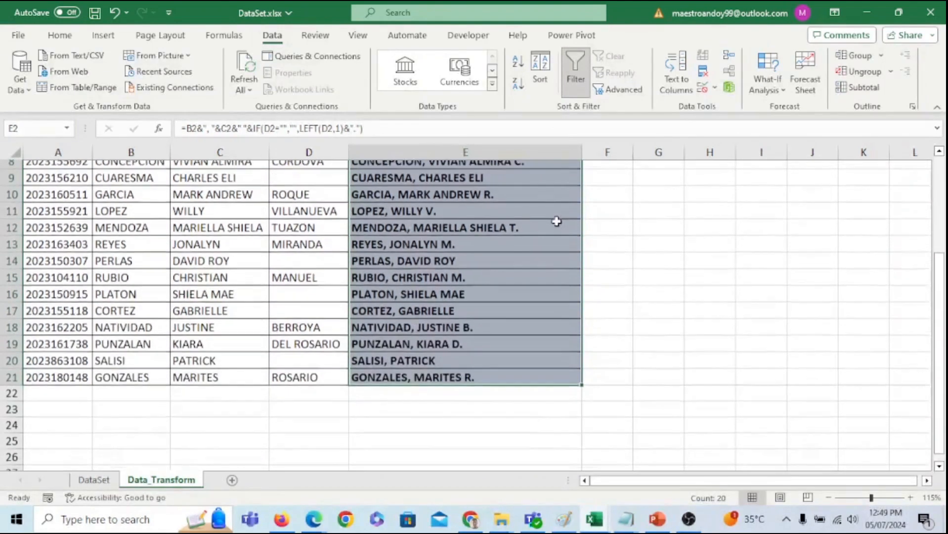
scroll(554, 221, "up", 3)
left_click(484, 257)
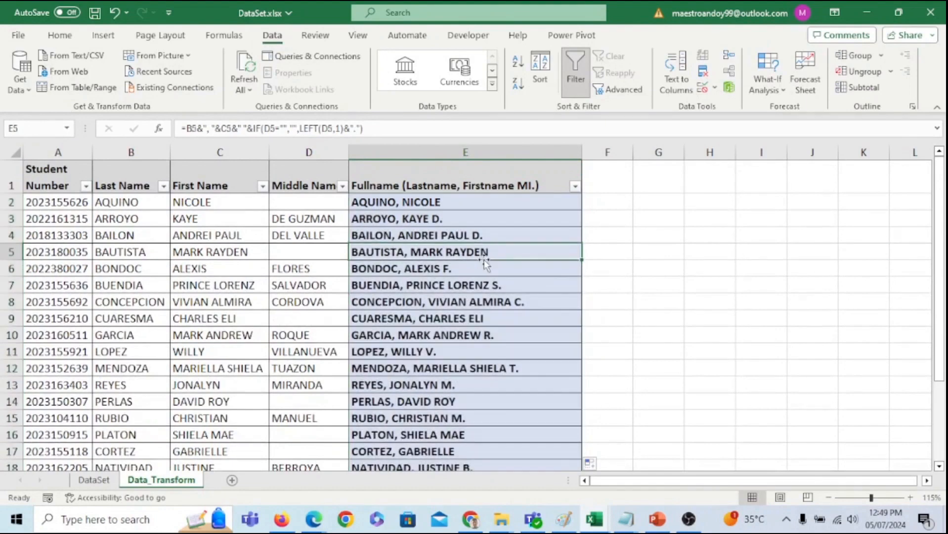
Step: Filter Middle Name to (Blanks) to check the full names of students without a middle name, and clear the filter again
left_click(342, 186)
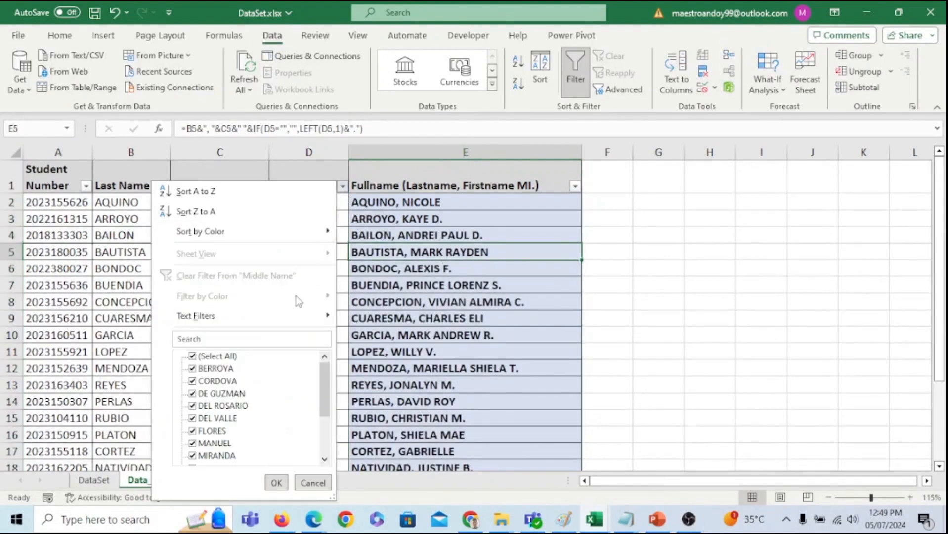
left_click(228, 356)
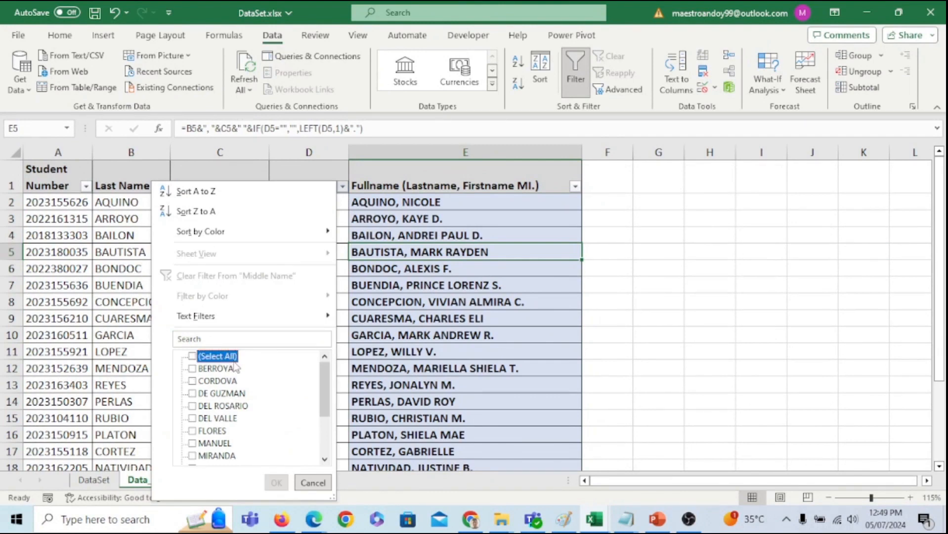
scroll(230, 369, "down", 2)
left_click(217, 455)
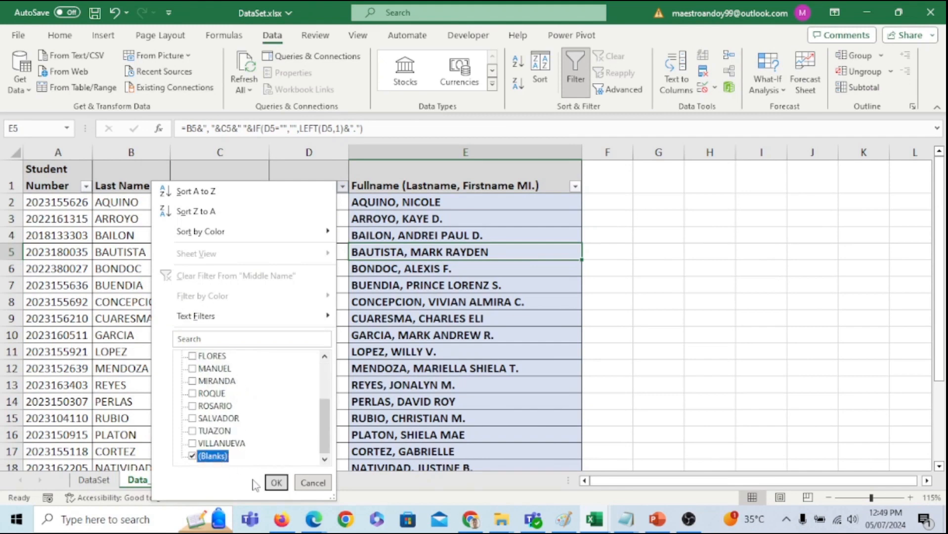
left_click(276, 482)
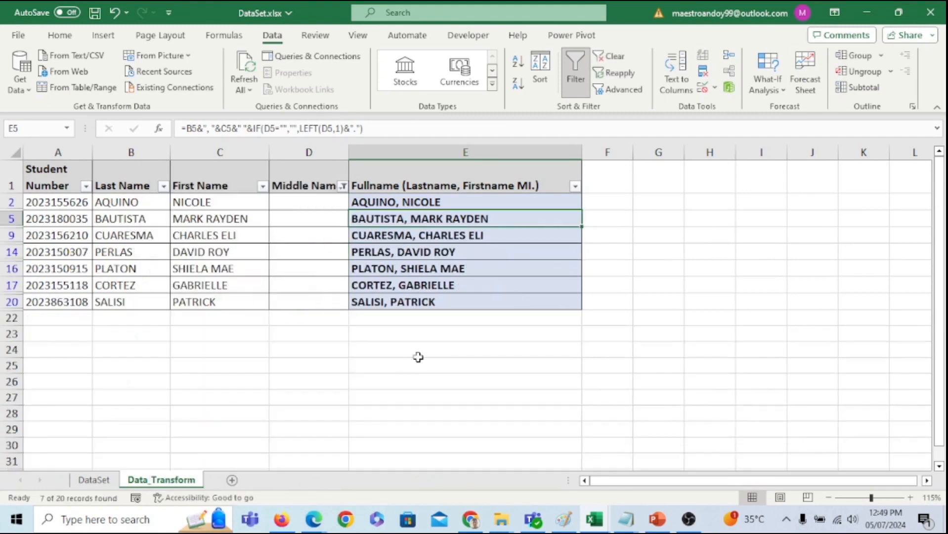
left_click(465, 253)
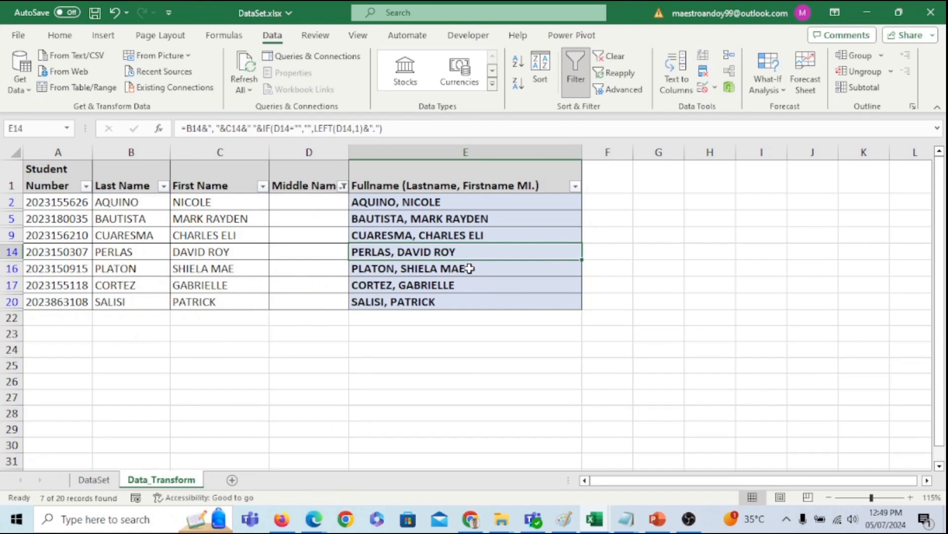
left_click(616, 57)
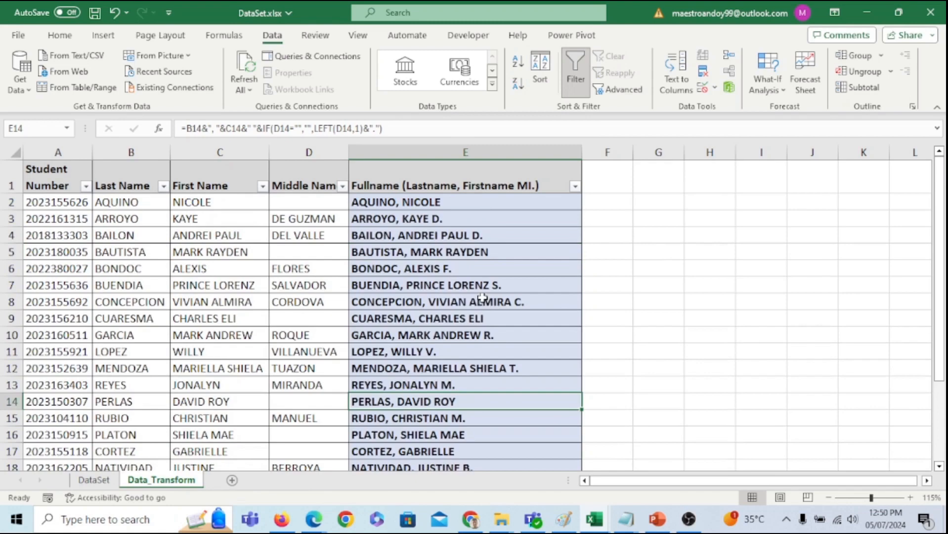
Step: Review the complete list of full names together with the Student Number and Fullname columns
scroll(465, 282, "down", 3)
scroll(464, 281, "up", 3)
scroll(460, 272, "down", 2)
scroll(455, 271, "up", 2)
left_click(448, 153)
left_click(440, 267)
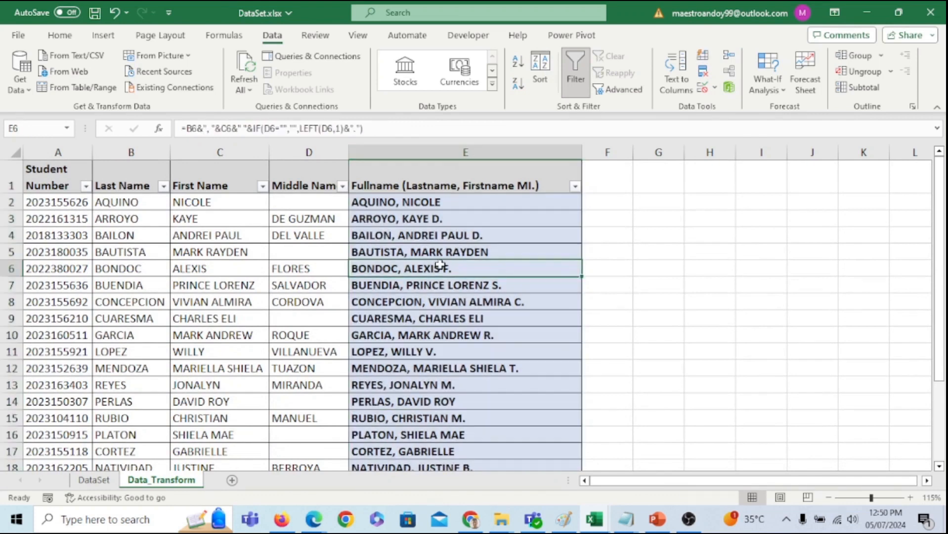
left_click(59, 154)
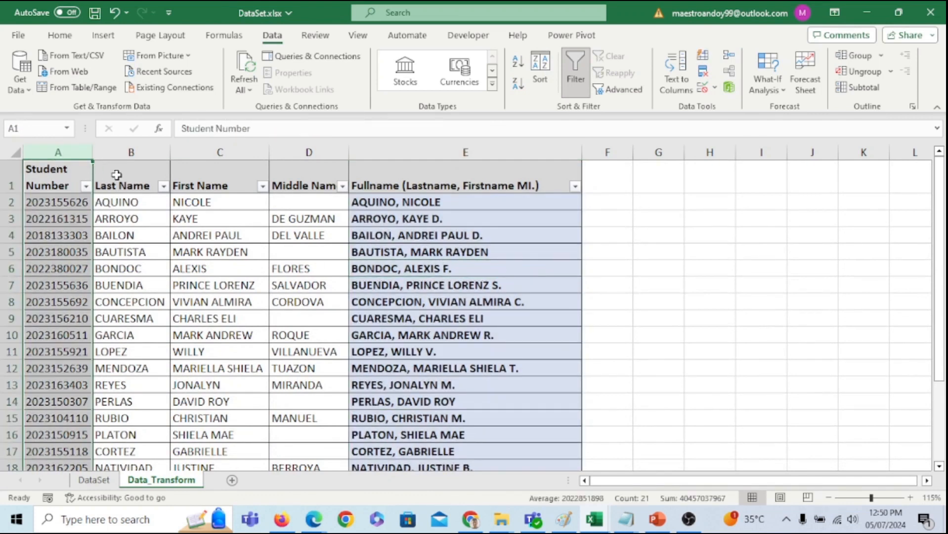
left_click(419, 153)
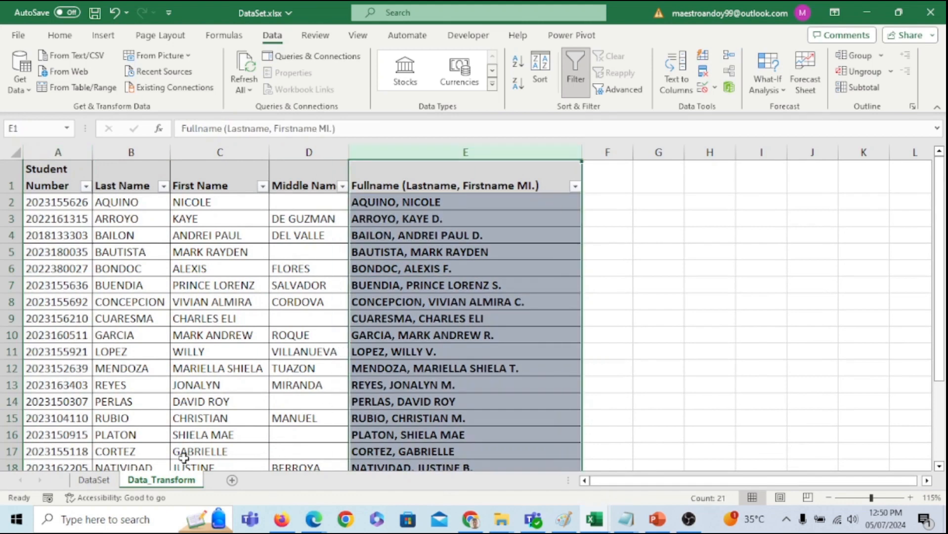
Step: Add a new worksheet and name it MASTER_LIST
left_click(232, 481)
right_click(225, 486)
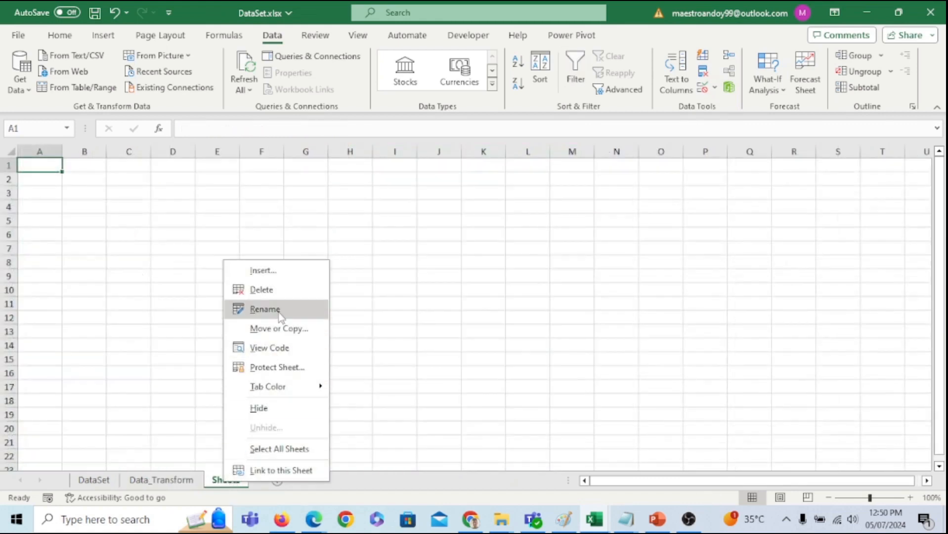
left_click(292, 306)
type("MASTER_LOS")
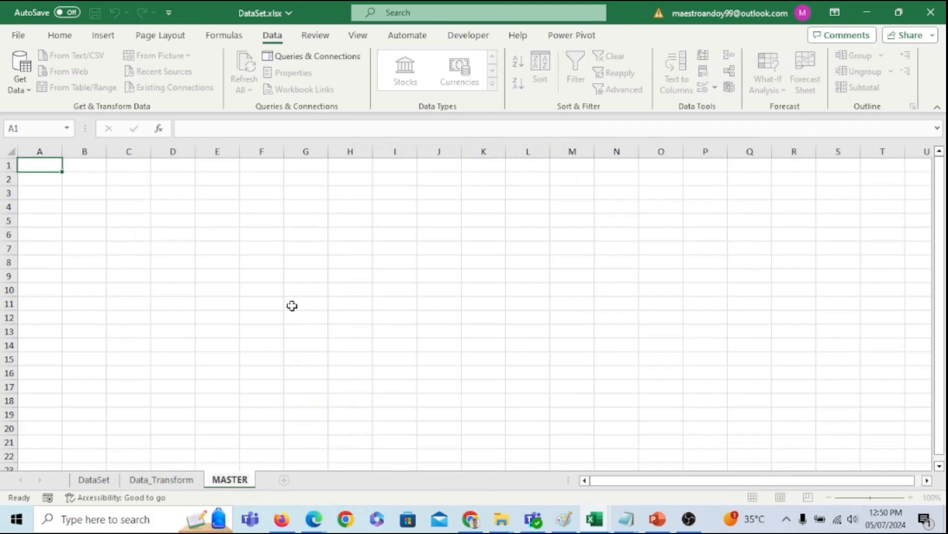
key("BackSpace")
key("BackSpace")
type("IST")
key("Return")
Step: Copy the Student Number column from the Data_Transform sheet into column B of the MASTER_LIST sheet
left_click(161, 479)
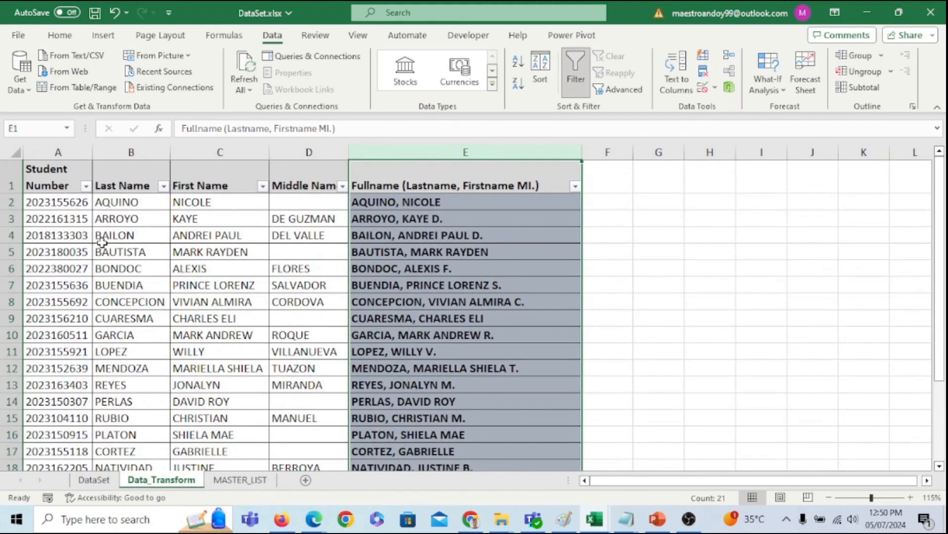
right_click(68, 157)
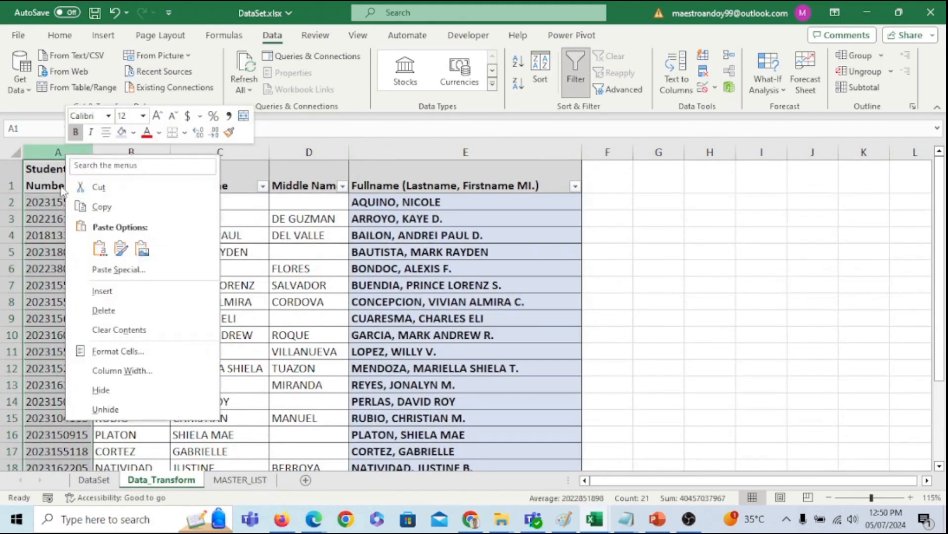
left_click(100, 207)
left_click(240, 479)
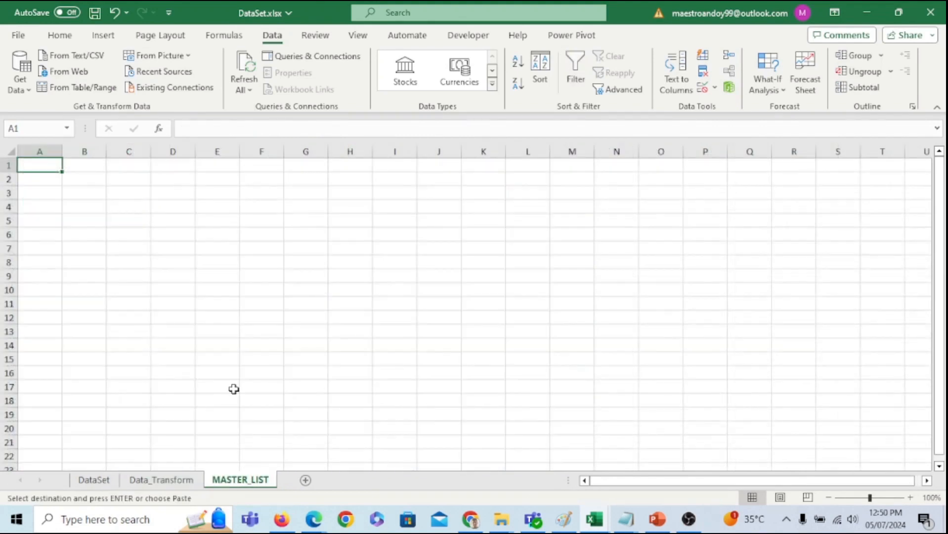
right_click(85, 151)
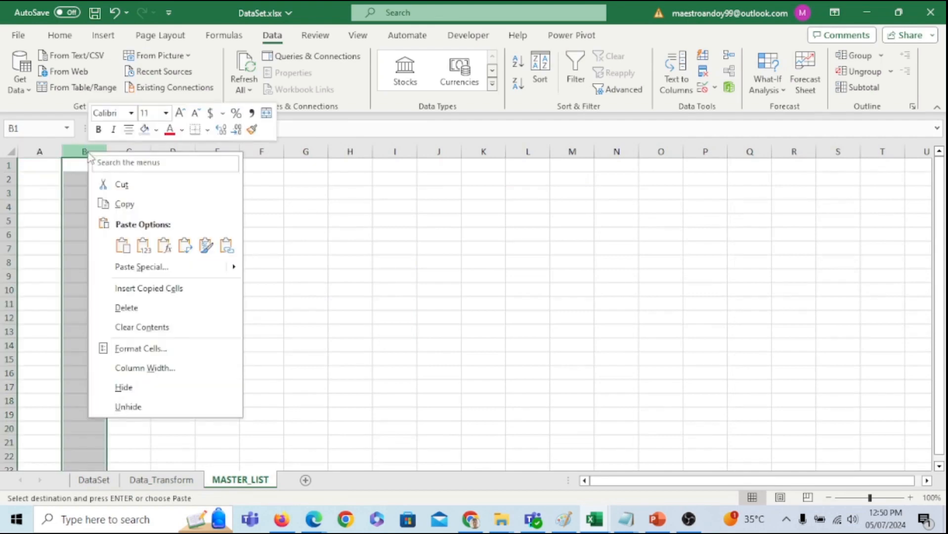
left_click(123, 245)
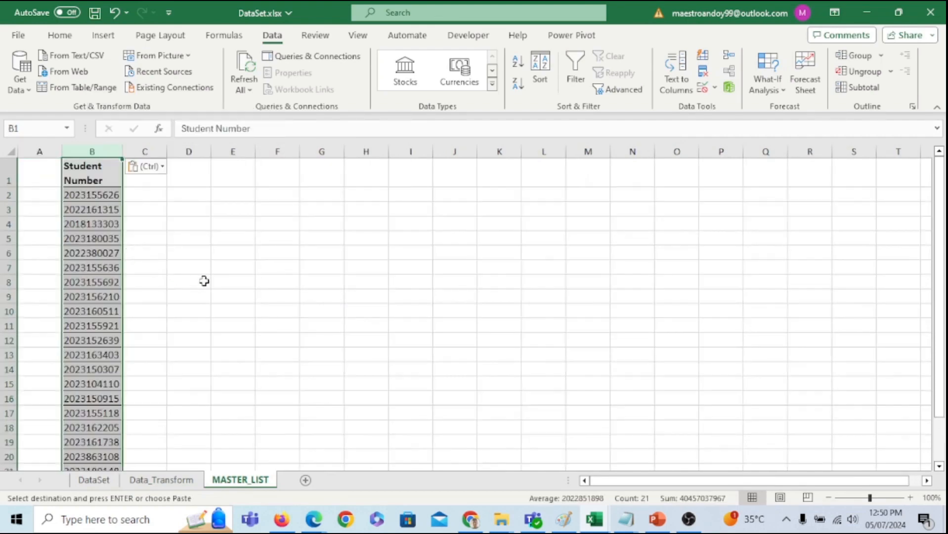
Step: Widen the Student Number column B on the MASTER_LIST sheet
left_click_drag(201, 278, 201, 268)
left_click_drag(117, 154, 132, 154)
left_click(115, 173)
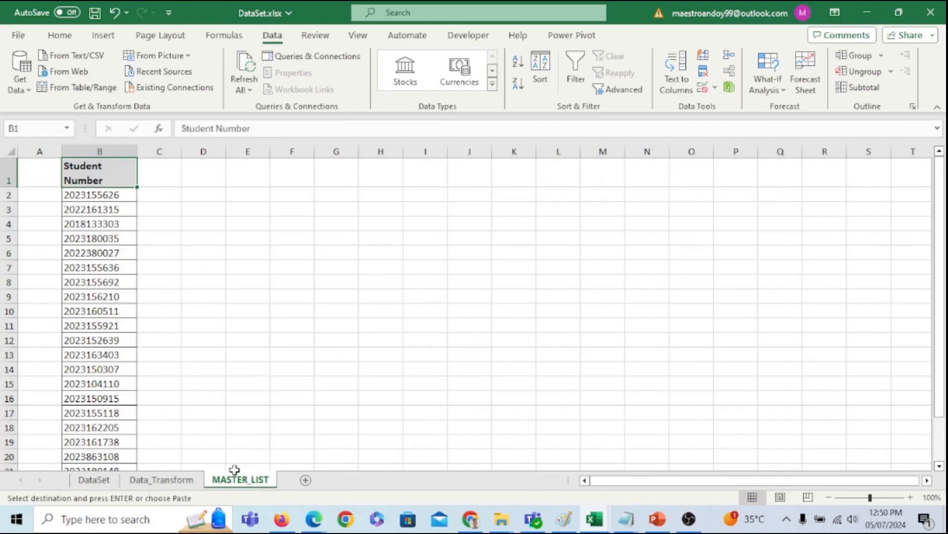
Step: Copy the entire Fullname column E from the Data_Transform sheet and paste it normally into column C of MASTER_LIST
left_click(182, 482)
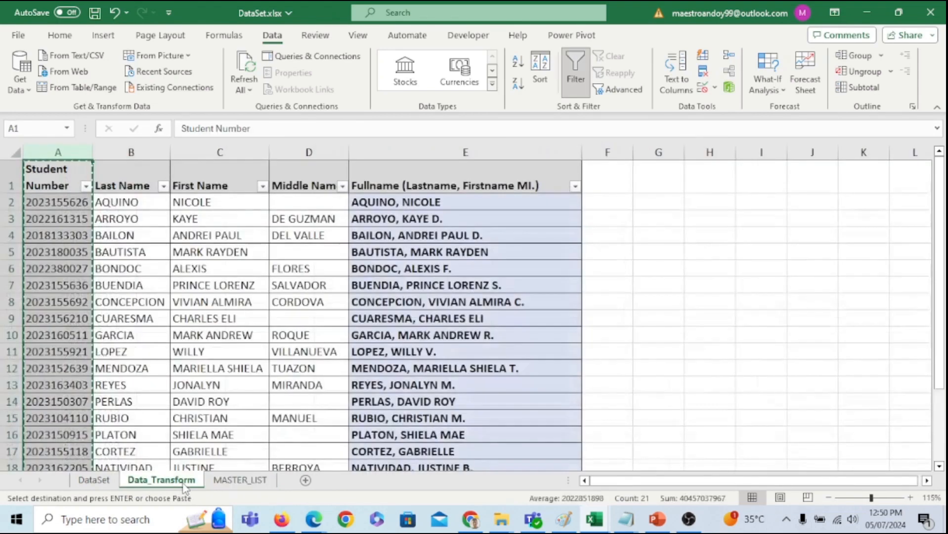
left_click(436, 303)
key("ctrl+Up")
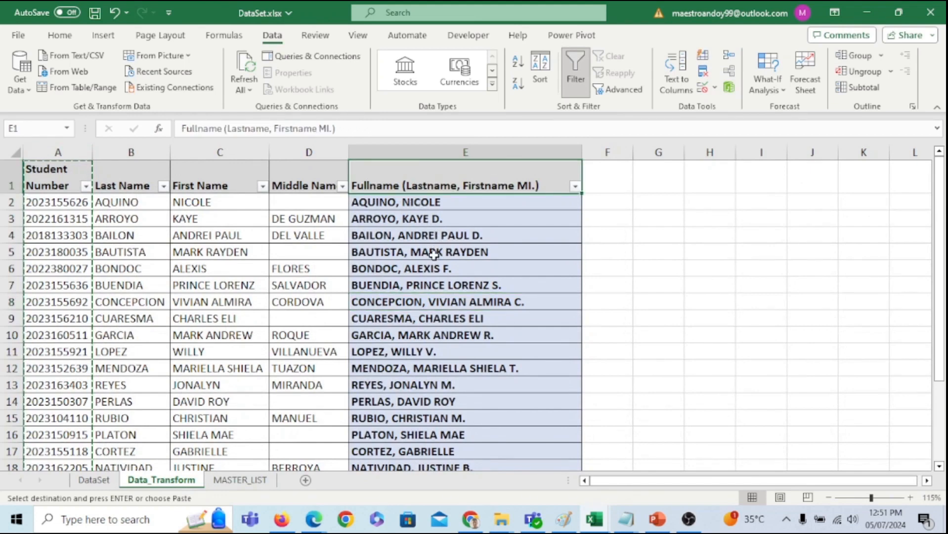
left_click(436, 151)
right_click(436, 152)
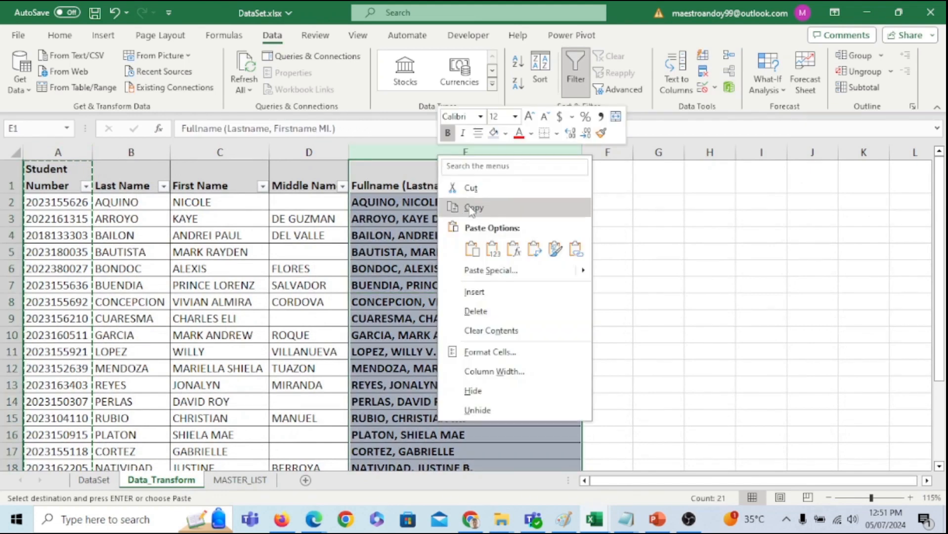
left_click(460, 91)
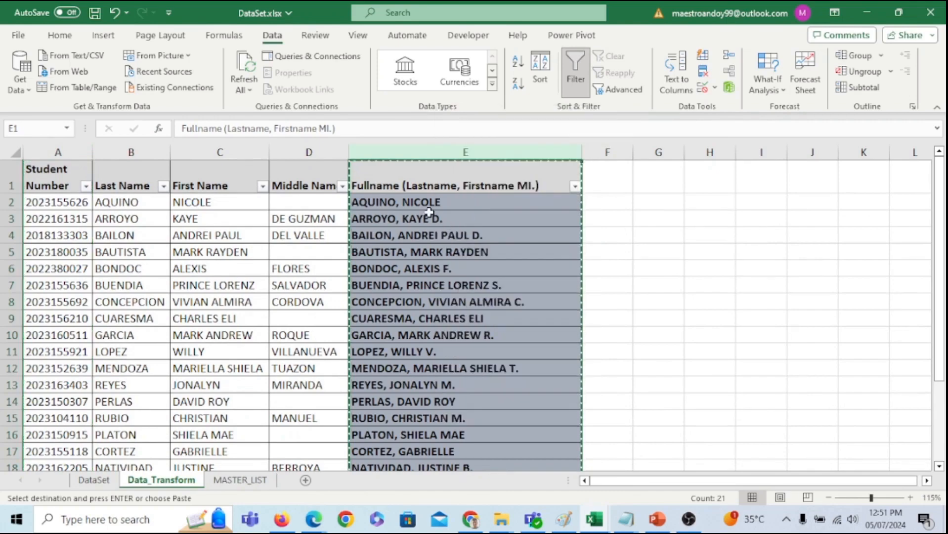
left_click(249, 482)
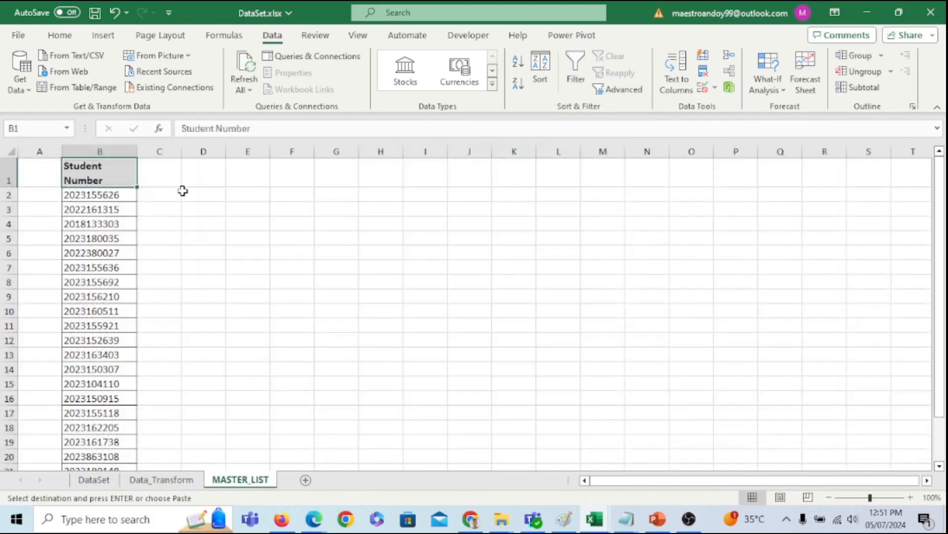
left_click(163, 151)
right_click(166, 154)
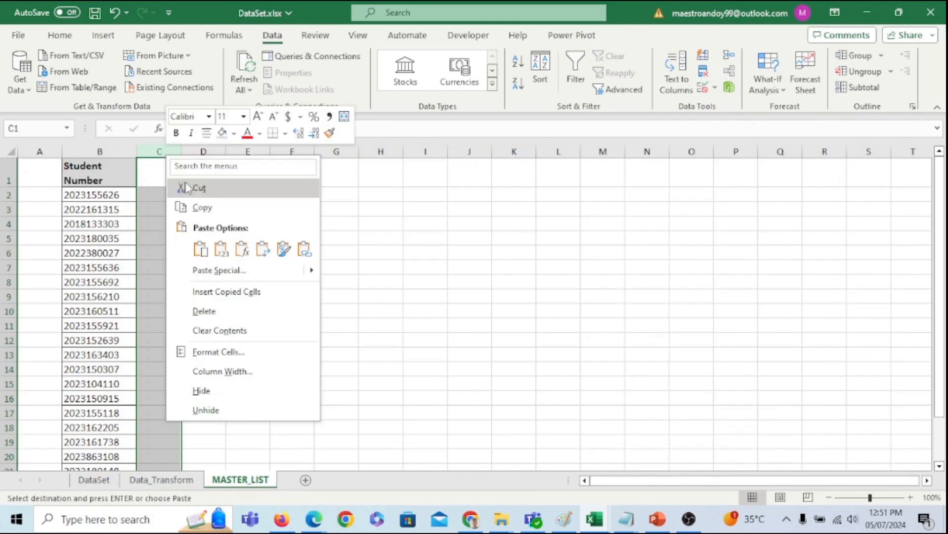
left_click(205, 247)
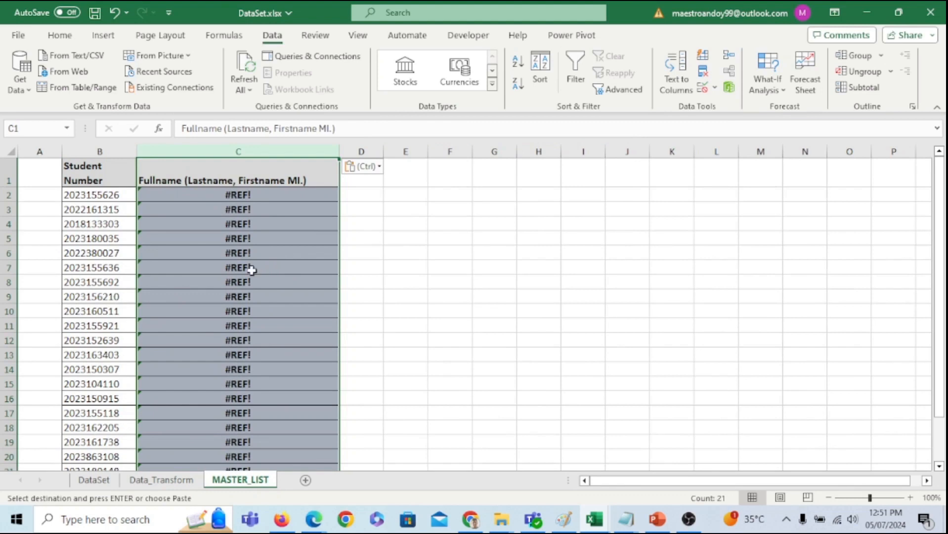
Step: Compare the Fullname formulas in column E of Data_Transform with the pasted cells in column C of MASTER_LIST
left_click(161, 480)
left_click(449, 252)
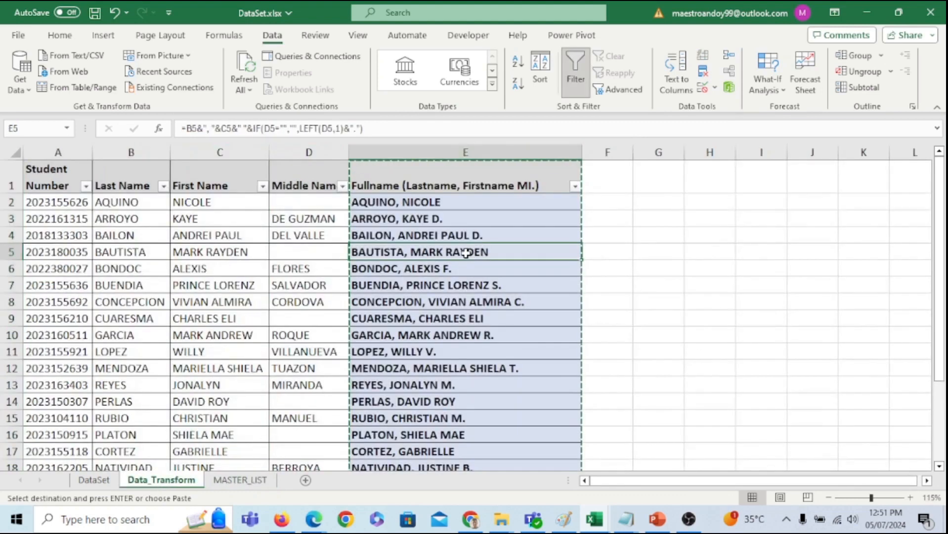
key("Escape")
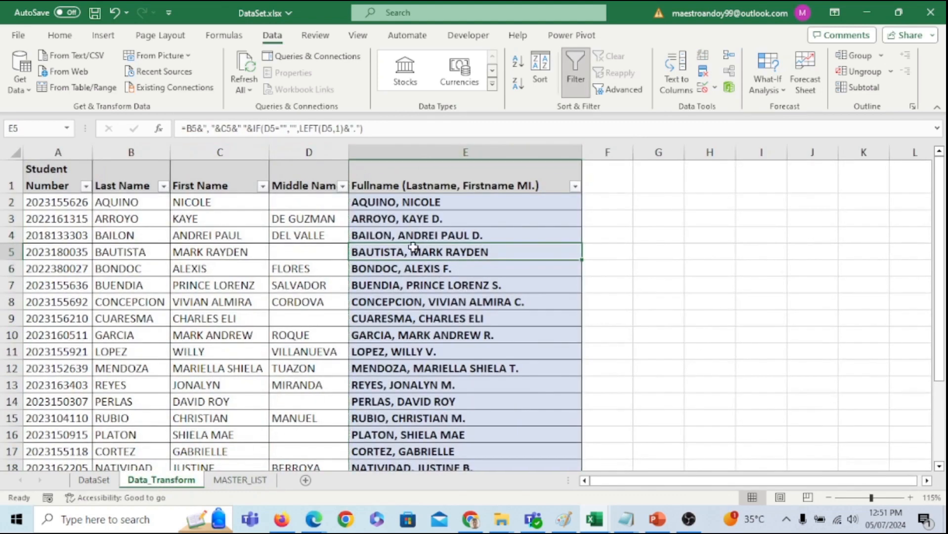
left_click(419, 204)
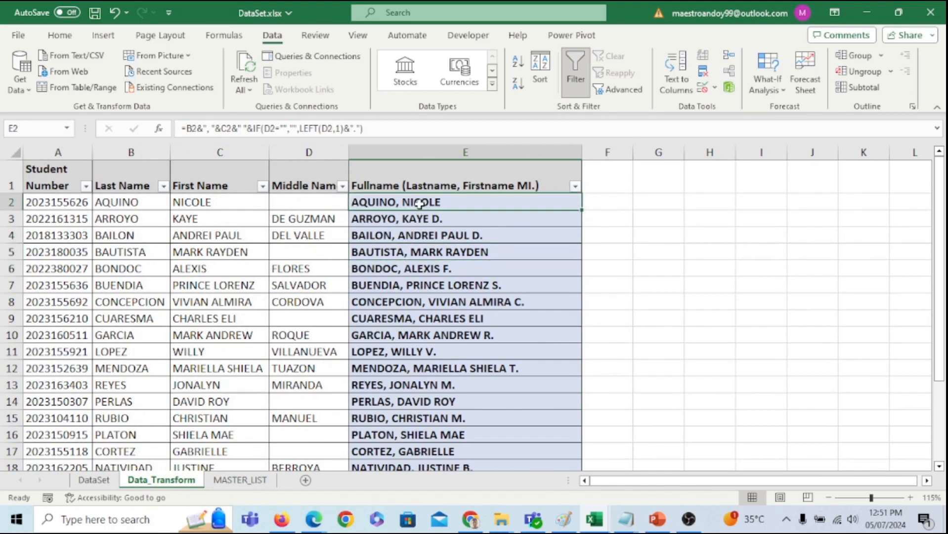
left_click(421, 285)
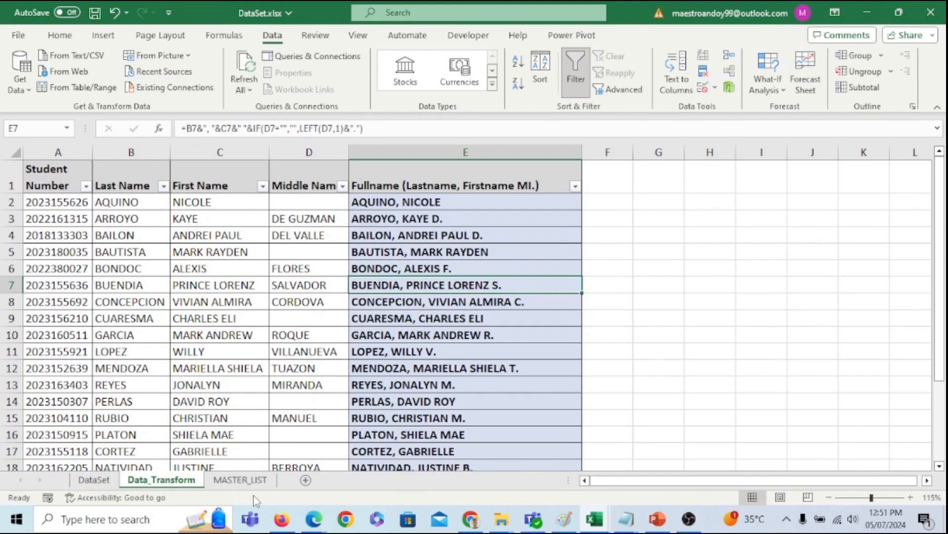
left_click(240, 479)
left_click(246, 228)
left_click_drag(244, 217, 242, 207)
left_click(242, 196)
Step: Examine which cells the full name formula in E2 of Data_Transform refers to, and the cells beside C2 on MASTER_LIST
left_click(157, 481)
left_click(409, 219)
left_click(416, 202)
left_click(127, 201)
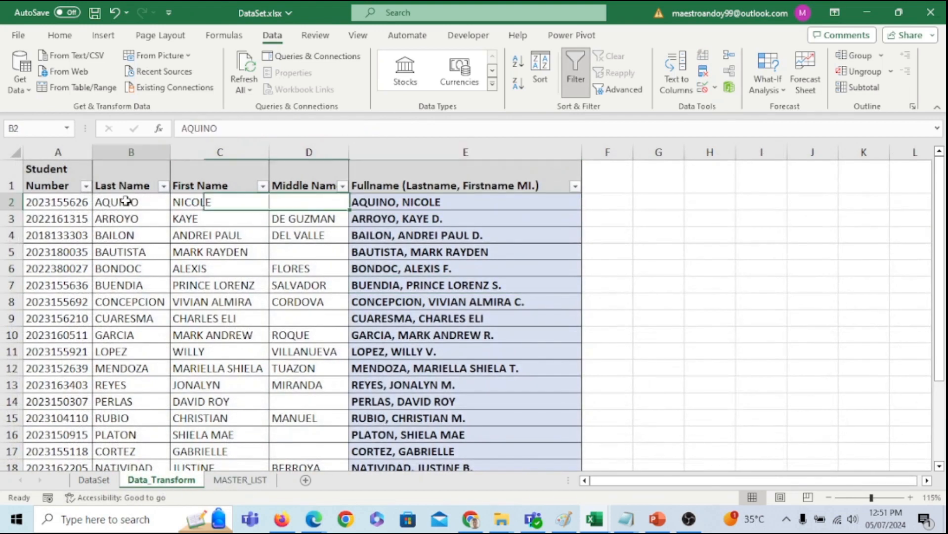
left_click(388, 201)
left_click_drag(368, 129, 166, 128)
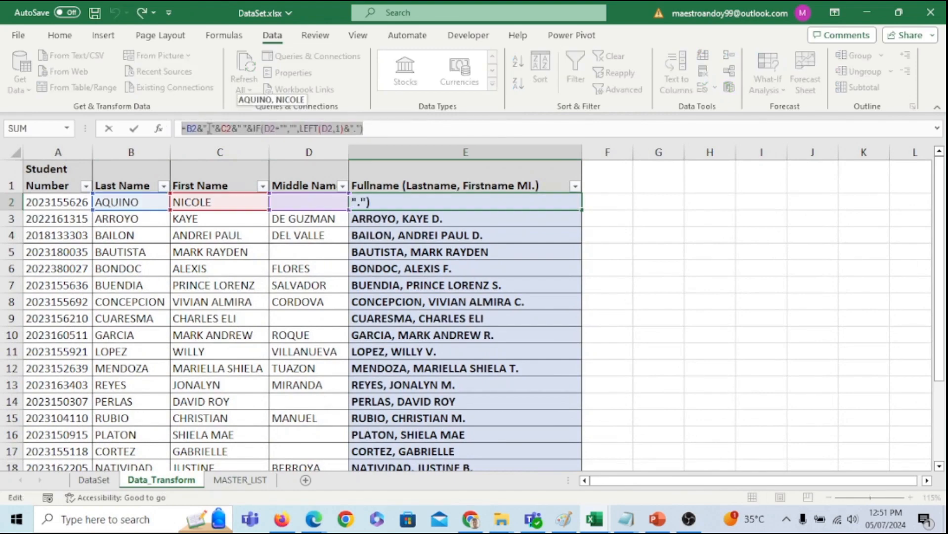
left_click(270, 129)
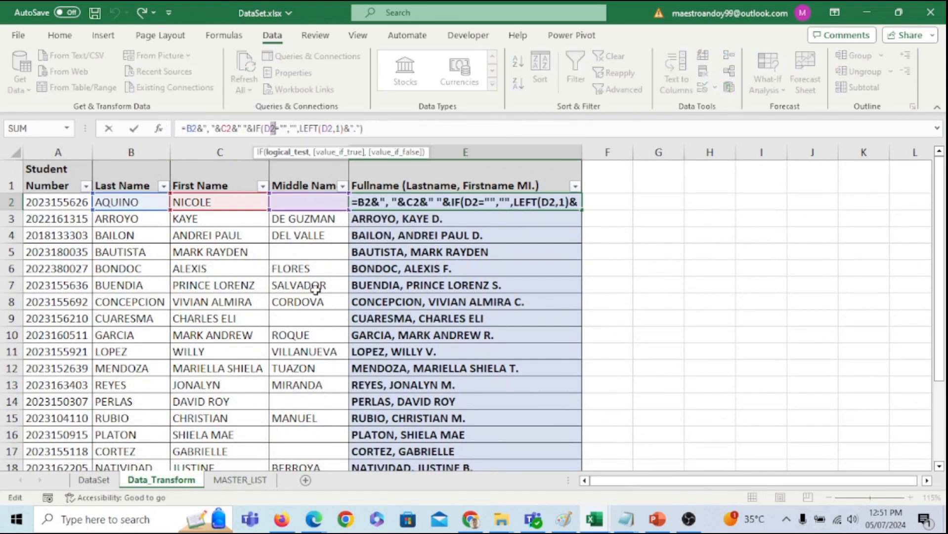
left_click(239, 483)
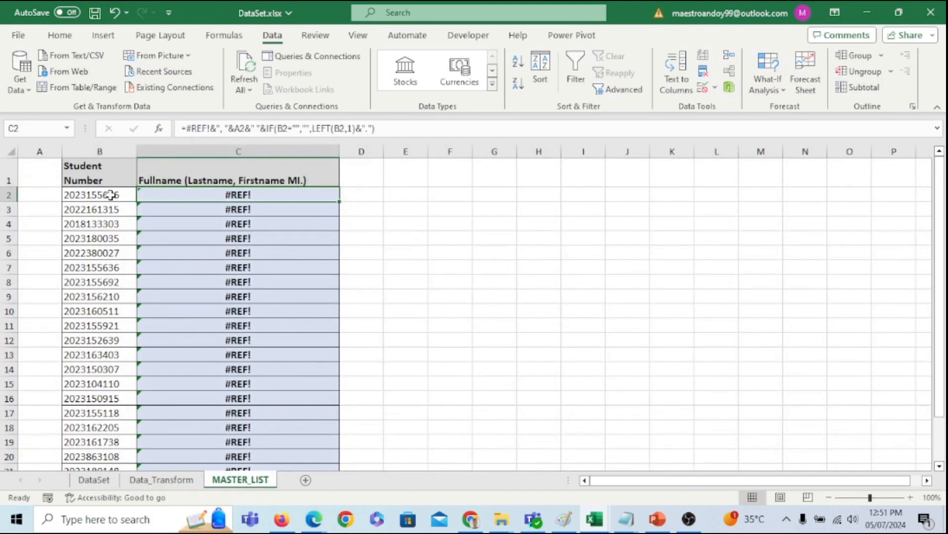
left_click(109, 194)
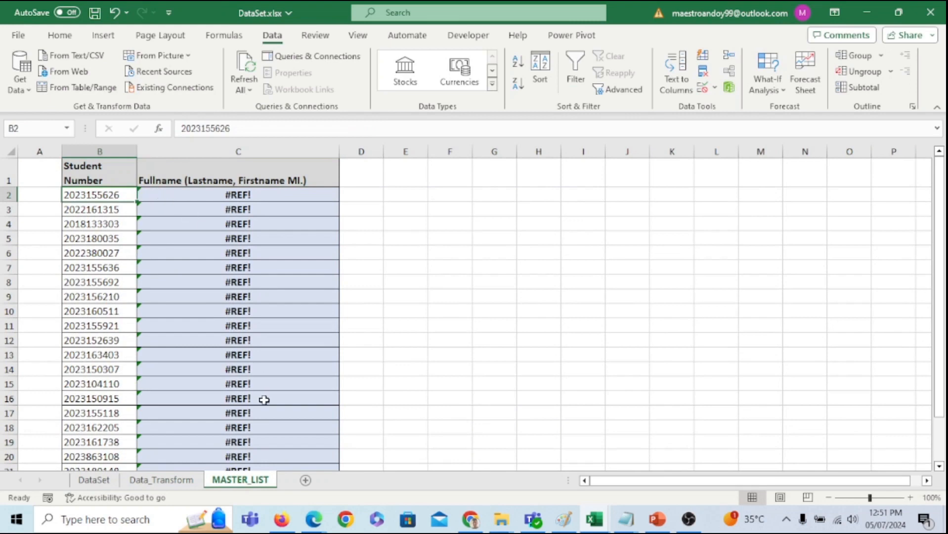
Step: Clear the last name in B2 of Data_Transform to test the full name formula, and undo the deletion
left_click(179, 483)
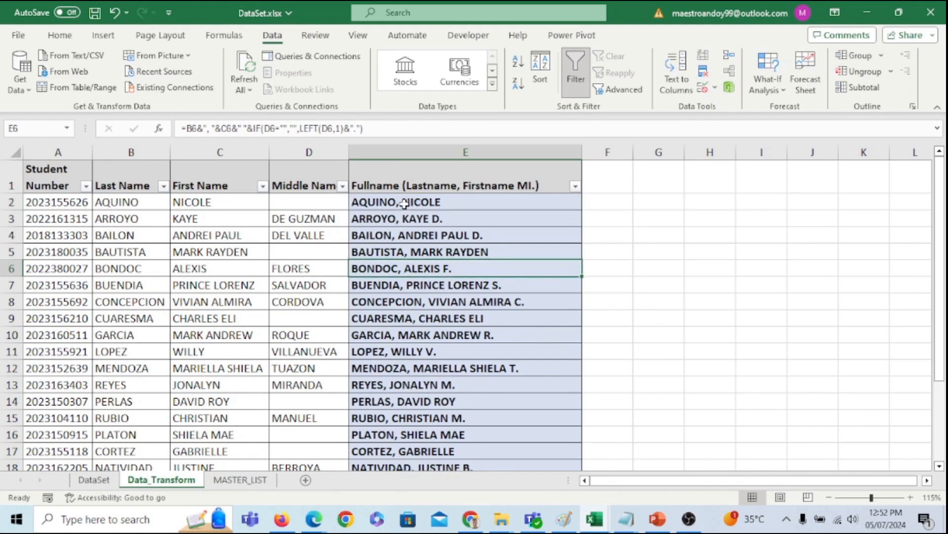
left_click(134, 206)
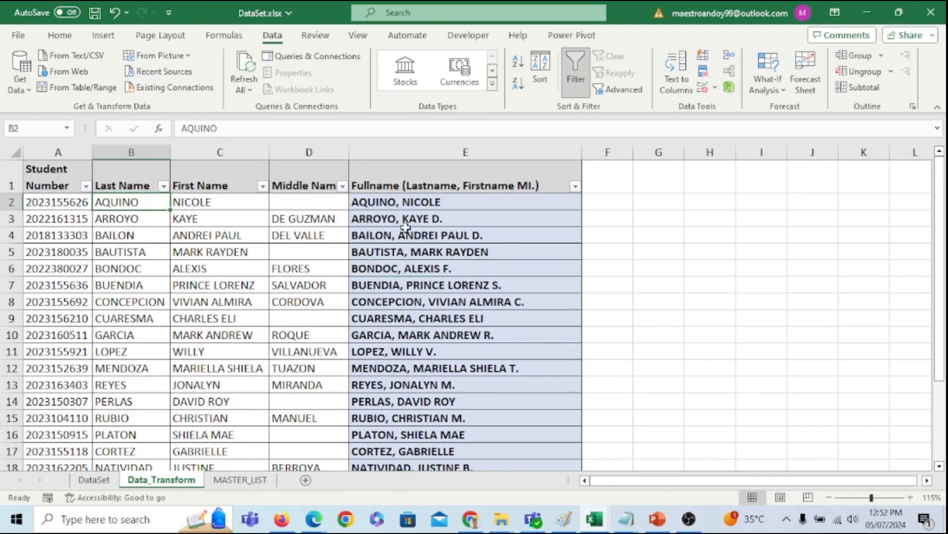
left_click(399, 206)
left_click(143, 206)
key("Delete")
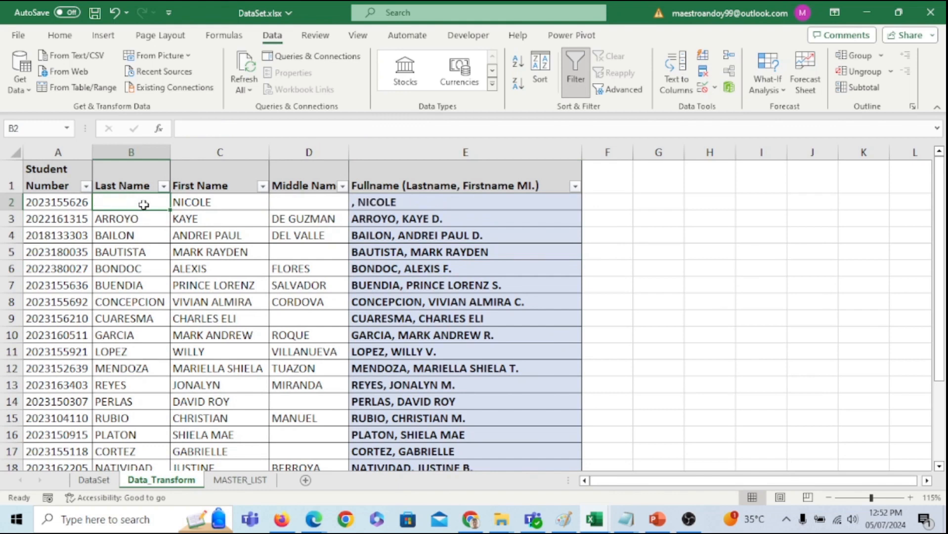
key("ctrl+z")
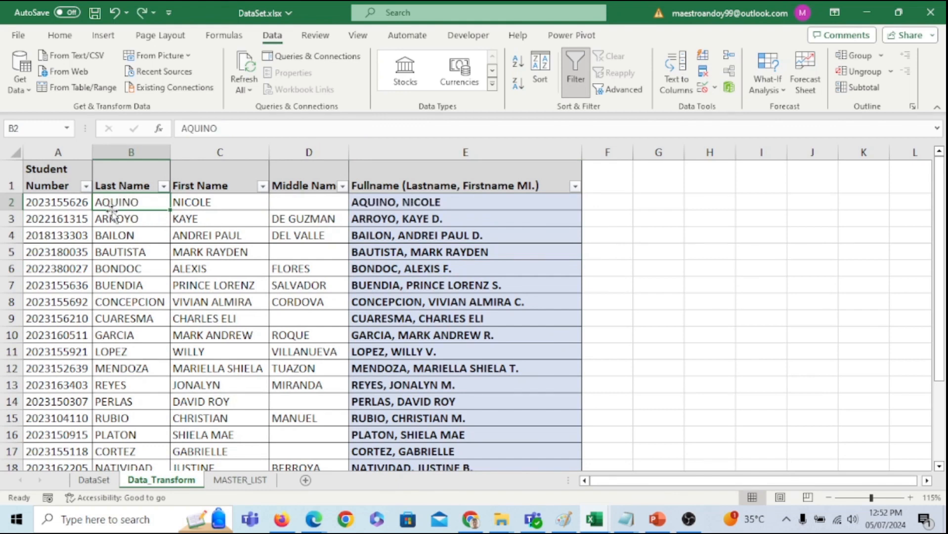
Step: Copy the full names in E2:E21 of Data_Transform, without the header, and return to the MASTER_LIST sheet
left_click(413, 206)
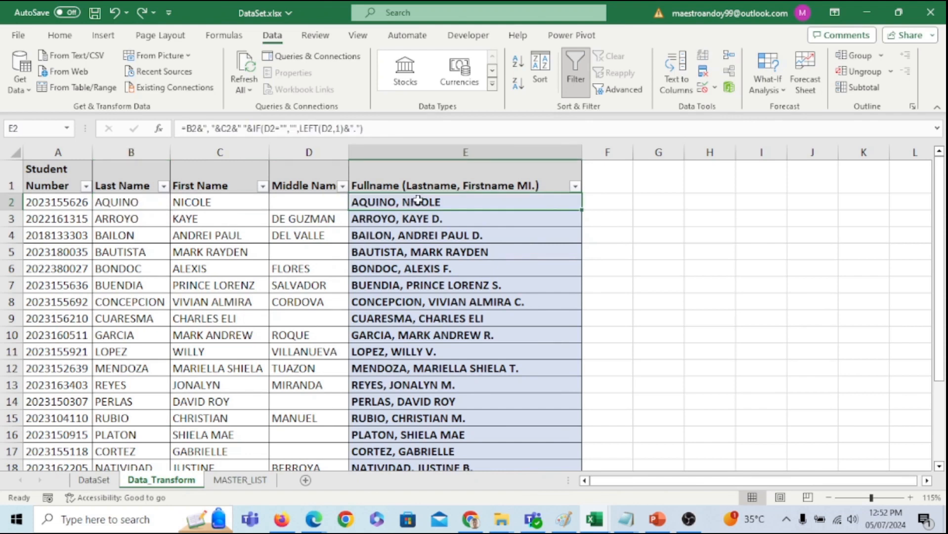
scroll(430, 284, "down", 4)
scroll(438, 294, "up", 4)
key("ctrl+shift+Down")
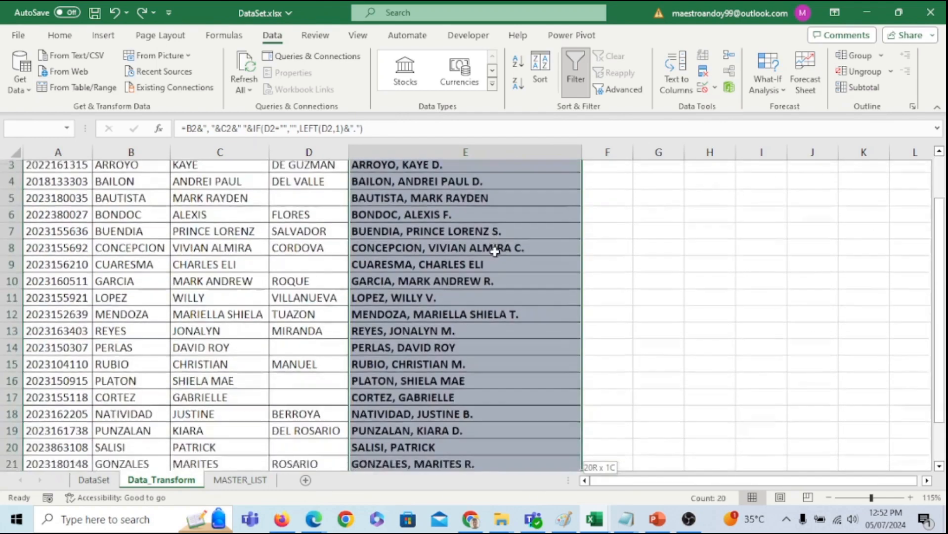
right_click(471, 261)
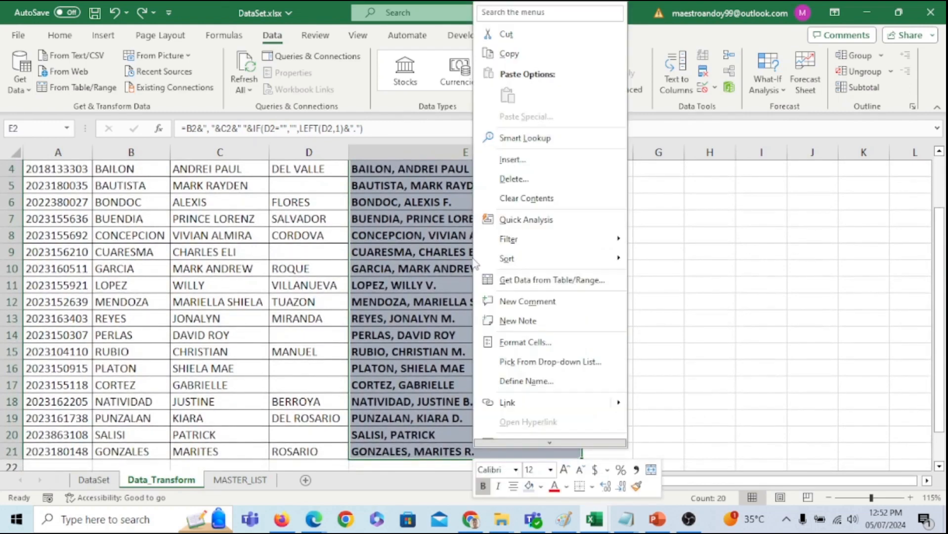
left_click(511, 54)
scroll(494, 247, "up", 1)
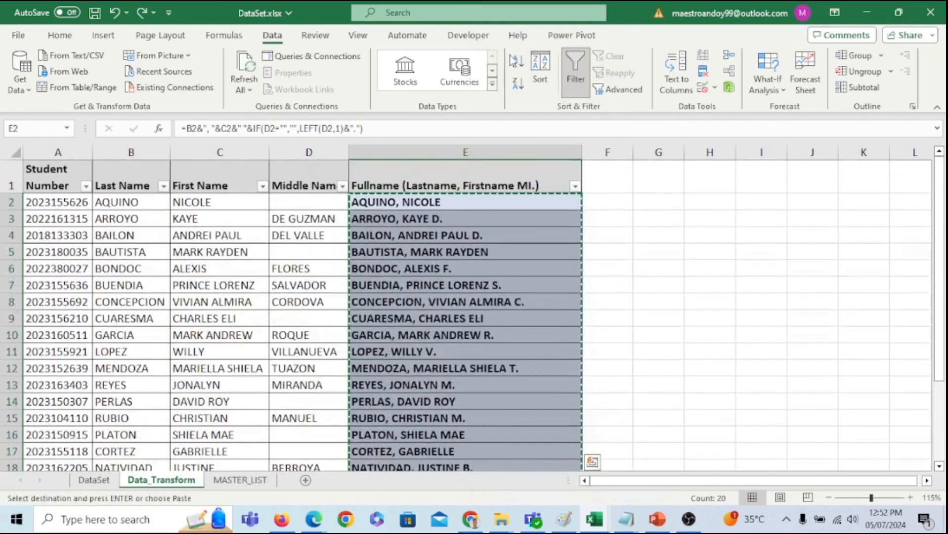
left_click(250, 482)
left_click_drag(482, 237, 478, 226)
Step: Paste the copied full names as values starting at C2 of MASTER_LIST, and undo the paste
right_click(282, 197)
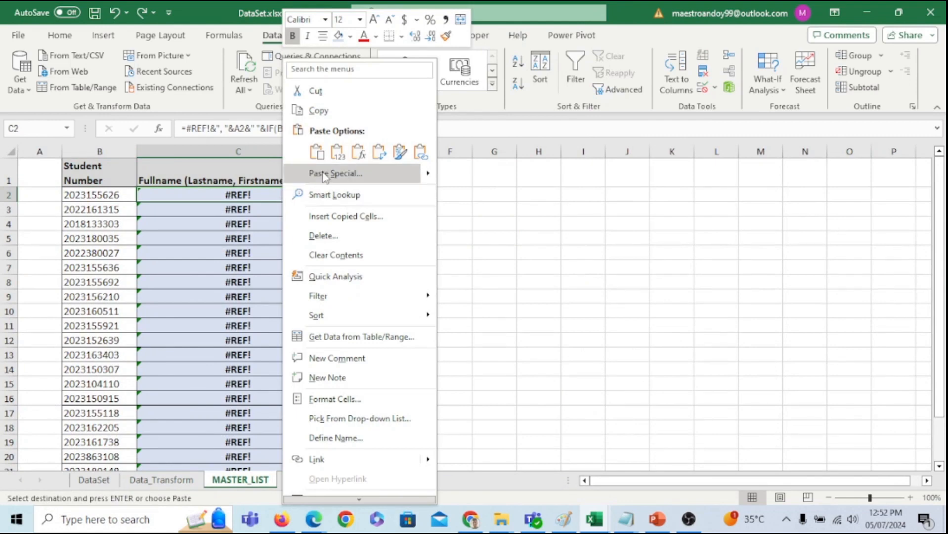
left_click(337, 153)
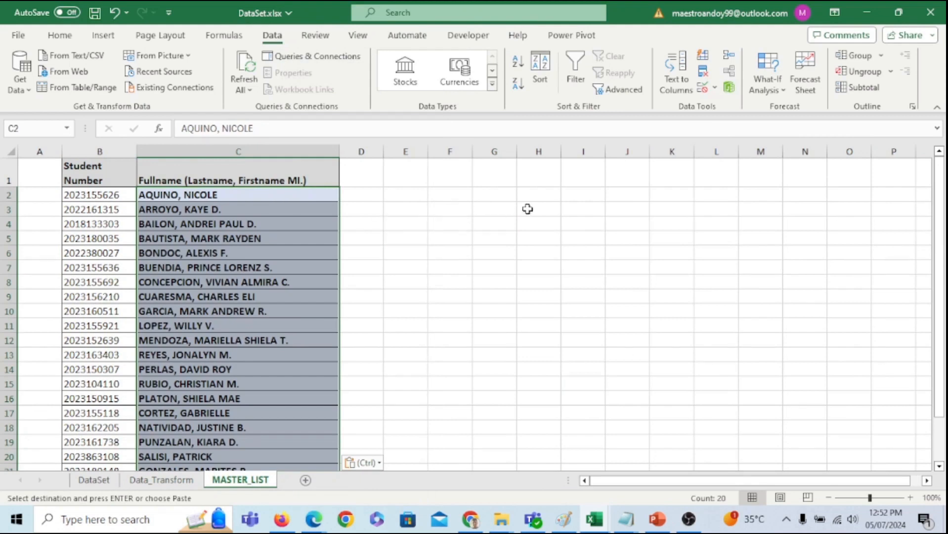
key("ctrl+z")
Step: Use Paste Special with Values to paste the full names from C2 down on MASTER_LIST, and check the pasted entries
left_click(510, 234)
left_click(282, 193)
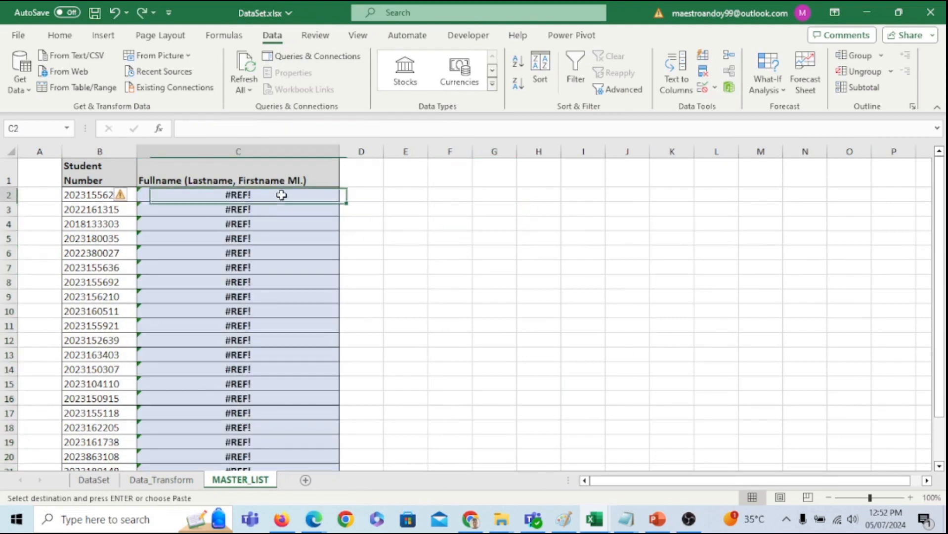
right_click(283, 197)
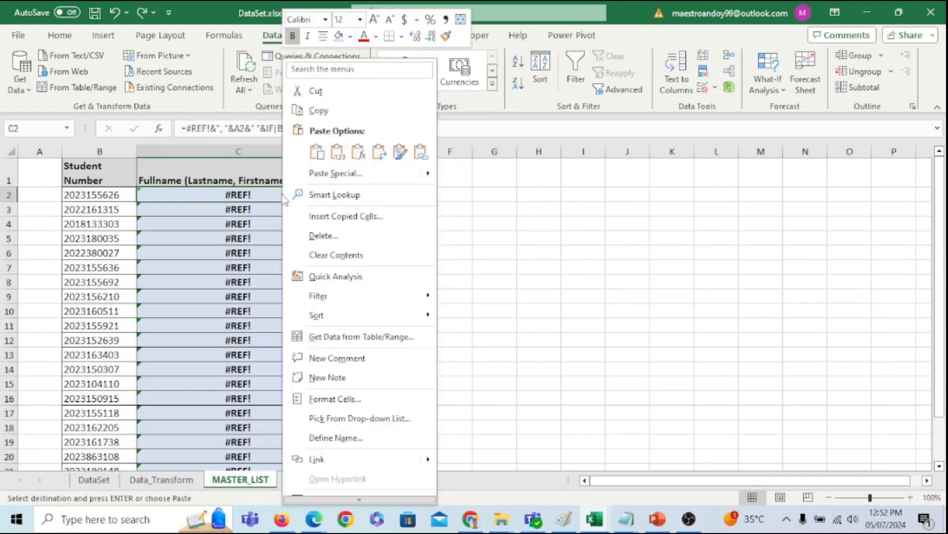
left_click(318, 184)
left_click(199, 153)
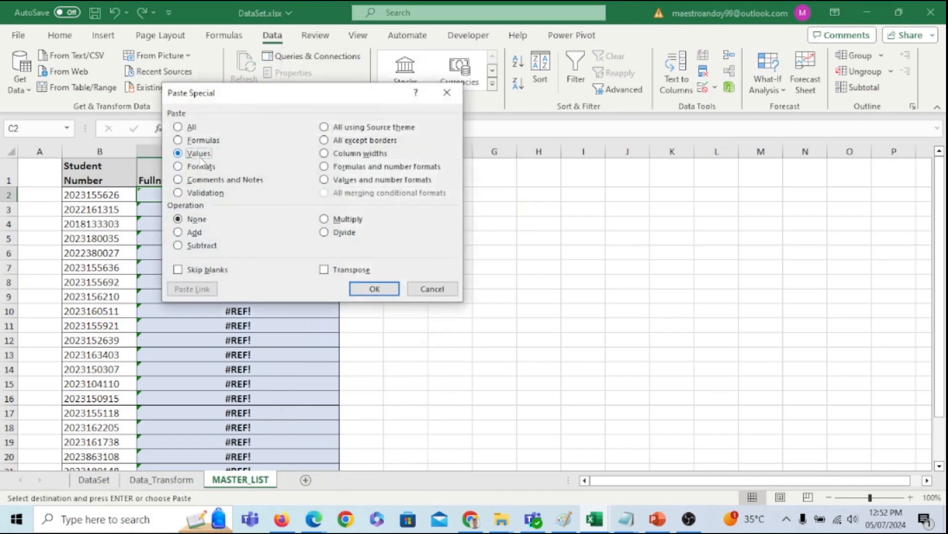
left_click(374, 289)
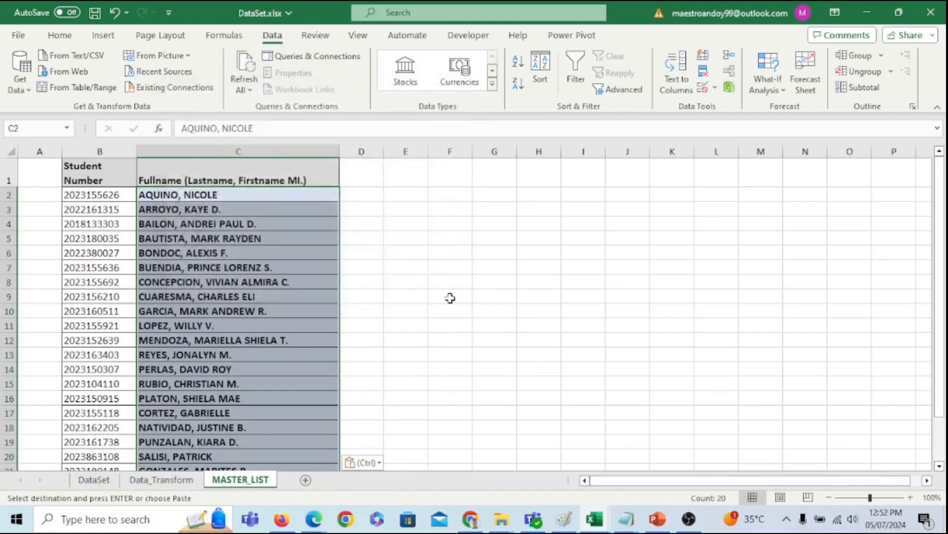
left_click(434, 297)
left_click(260, 200)
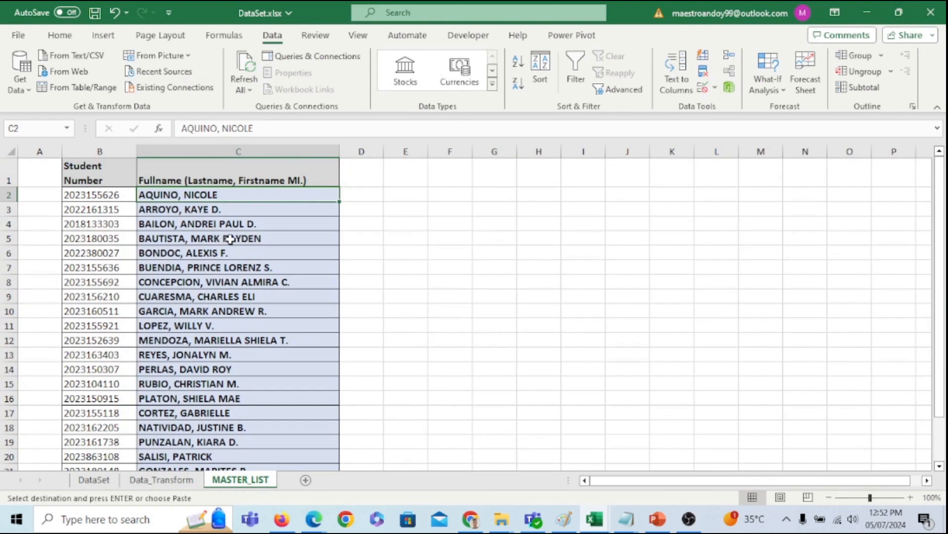
left_click(204, 211)
Step: Remove the fill colour from the full names in C2:C21 of MASTER_LIST
left_click(204, 195)
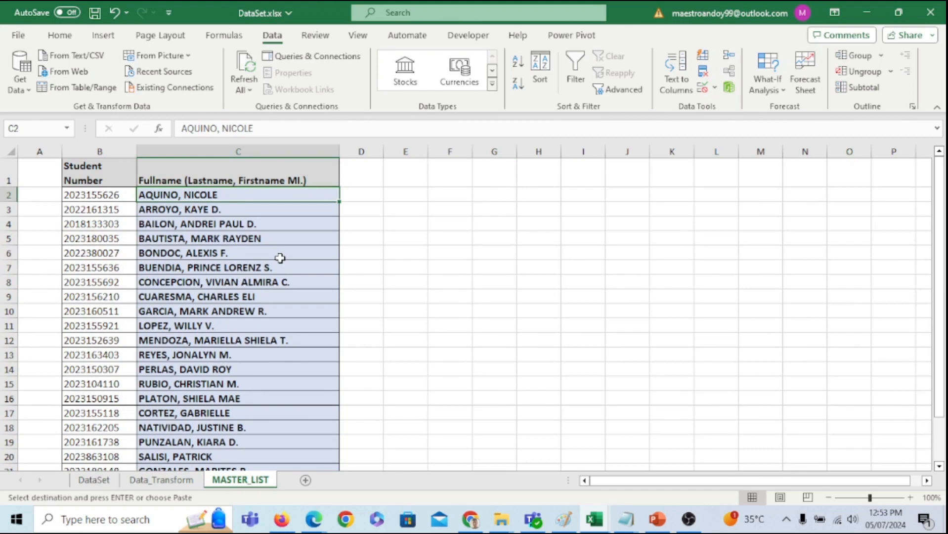
key("ctrl+v")
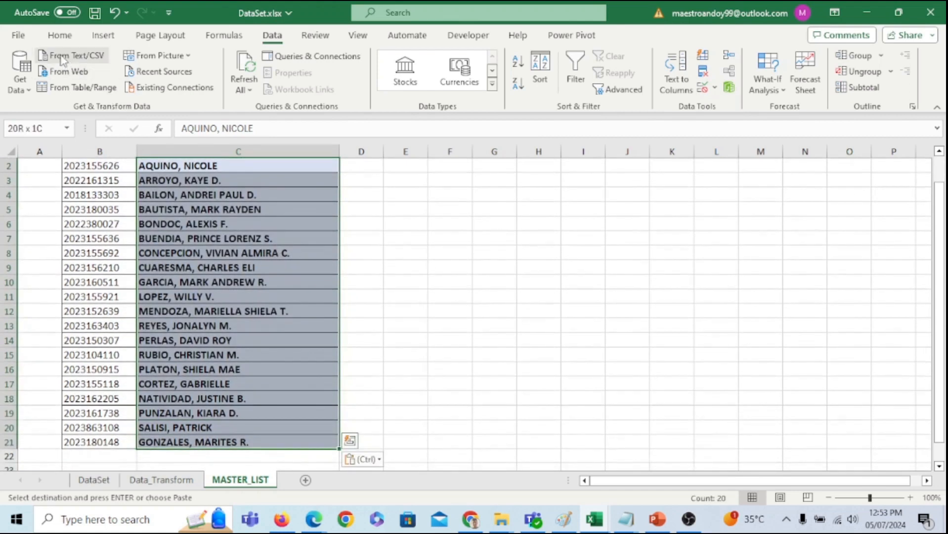
left_click(60, 36)
left_click(188, 83)
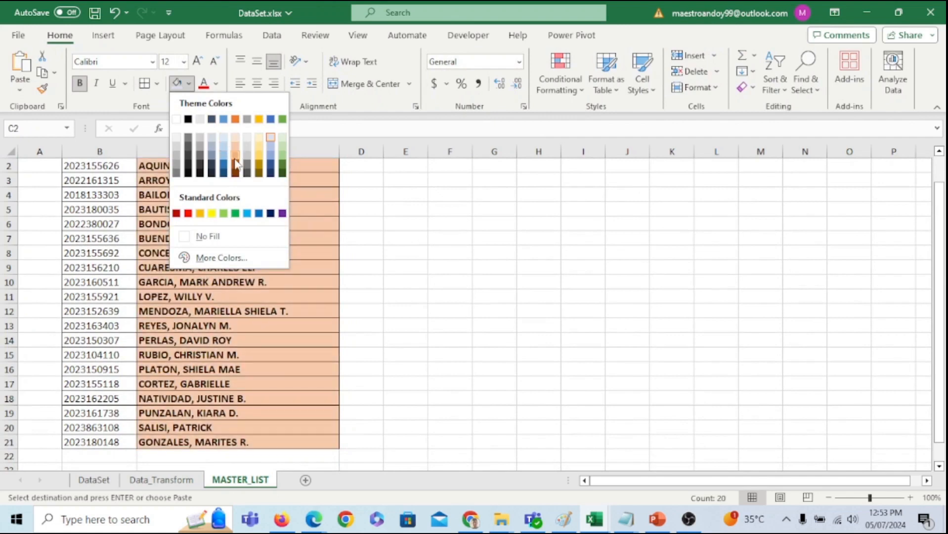
left_click(224, 237)
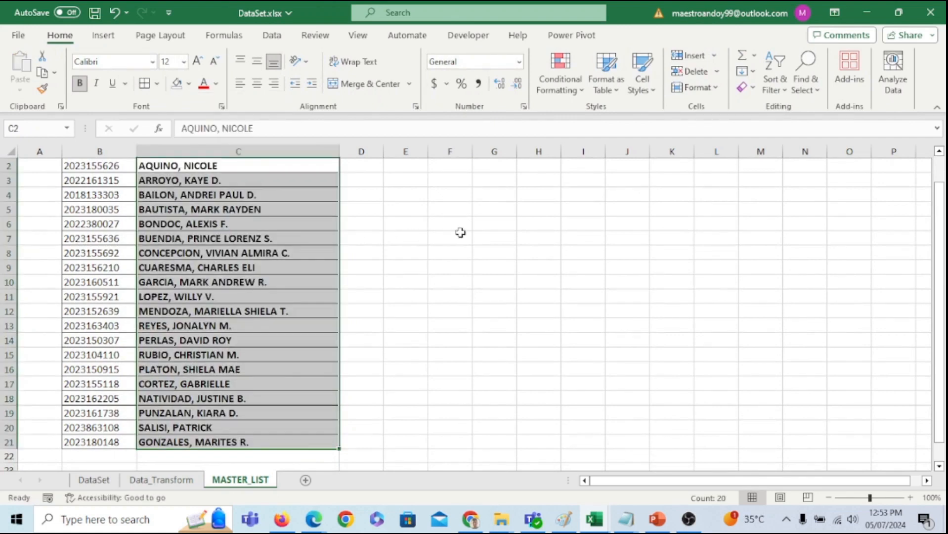
left_click(459, 232)
scroll(356, 234, "up", 1)
Step: Remove the bold formatting from the full names in C2:C21 and save the workbook
left_click(242, 191)
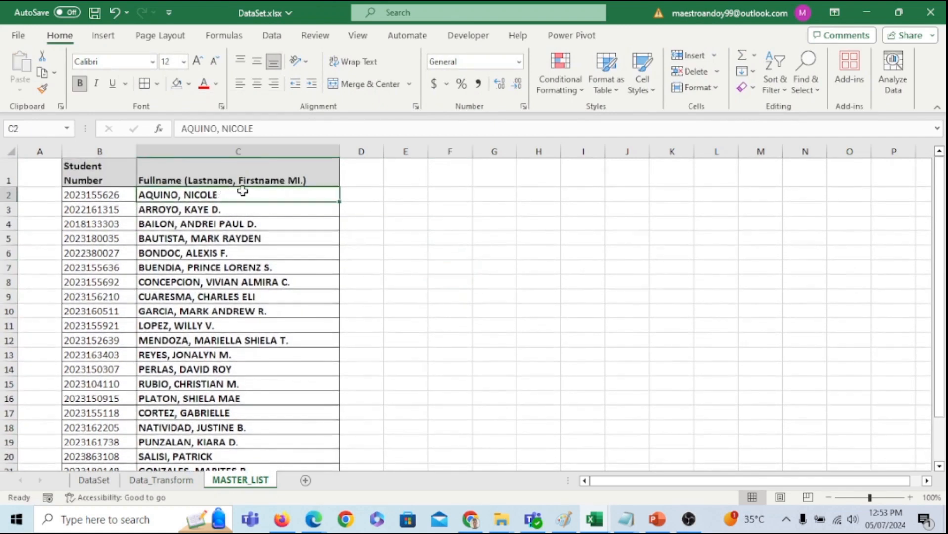
key("ctrl+shift+Down")
left_click(80, 84)
left_click(401, 247)
scroll(420, 267, "up", 1)
key("ctrl+s")
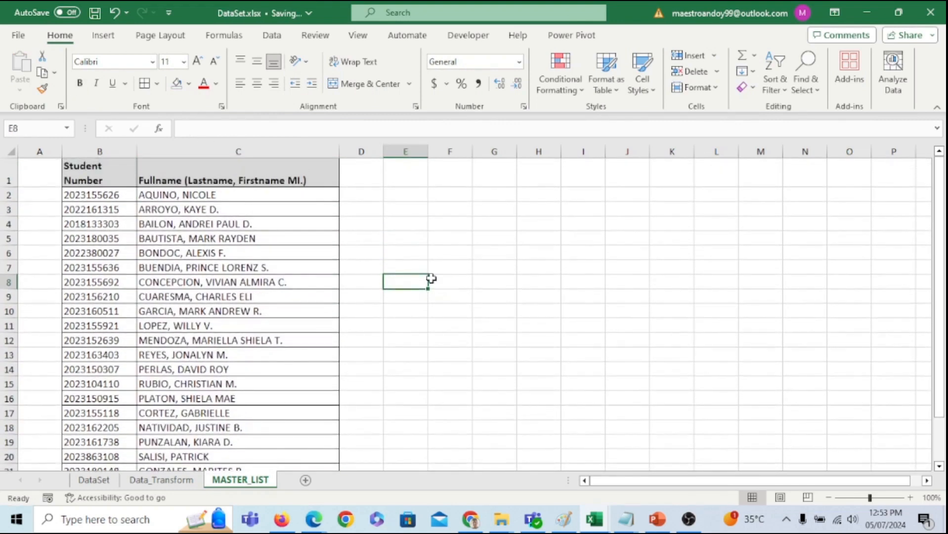
Step: Copy the Student Number header into A1, replace its text with Seqno, and save the workbook
left_click(109, 176)
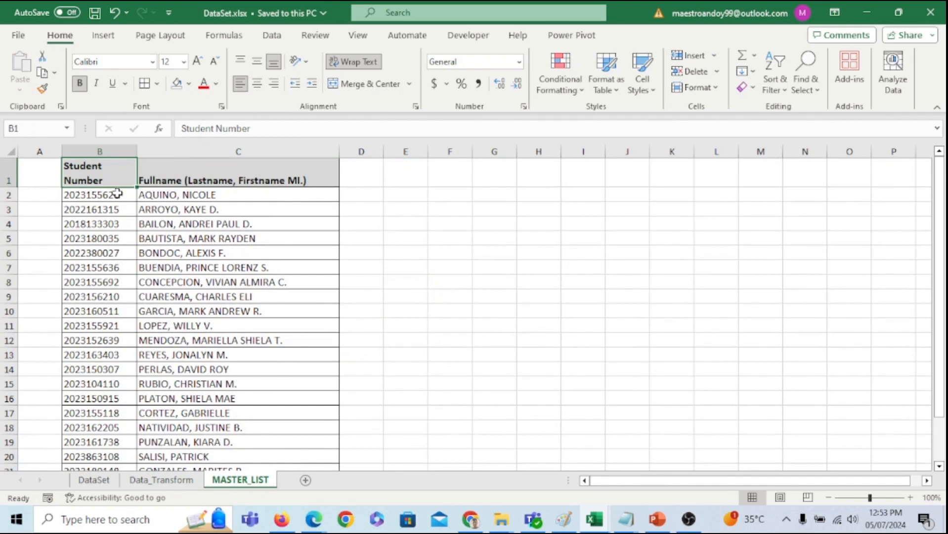
left_click(51, 176)
scroll(157, 285, "down", 5)
scroll(157, 285, "up", 5)
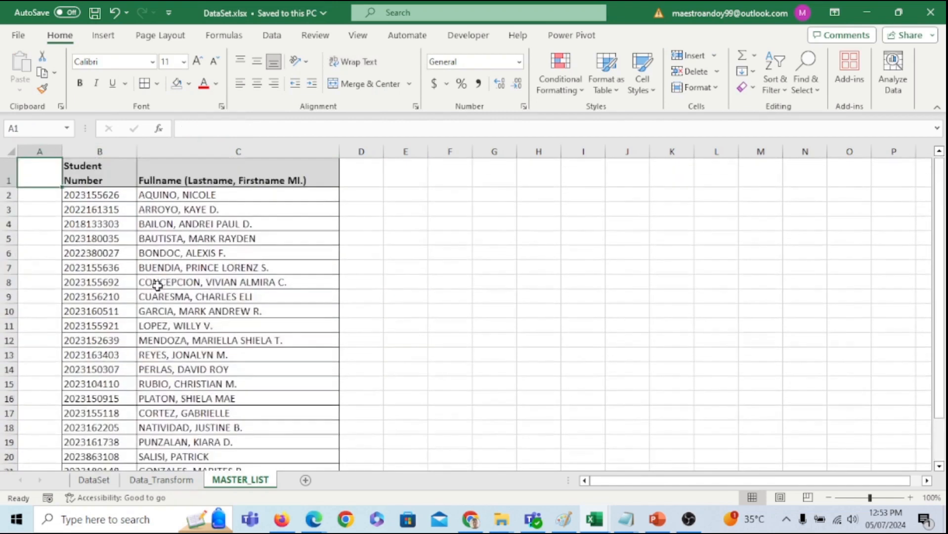
key("Right")
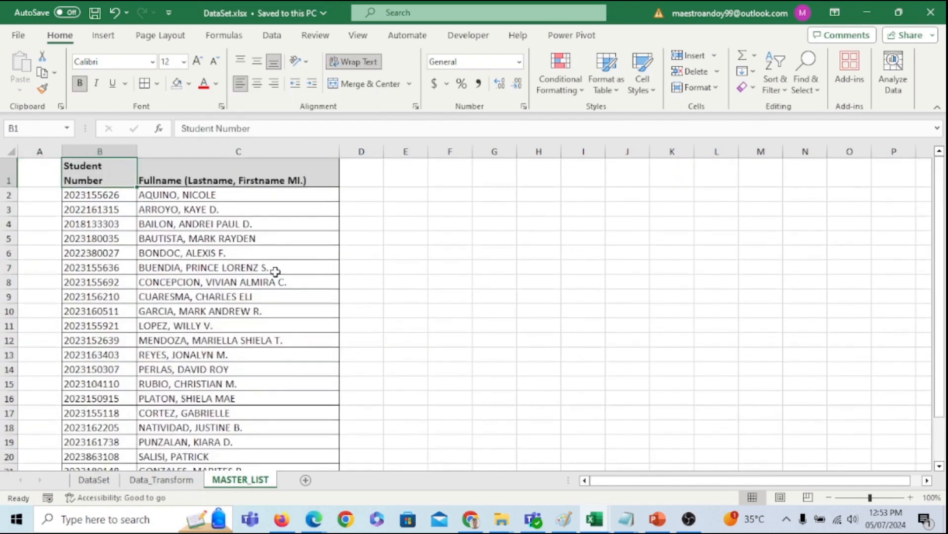
key("ctrl+c")
key("Escape")
key("ctrl+c")
key("Left")
key("ctrl+v")
type("S")
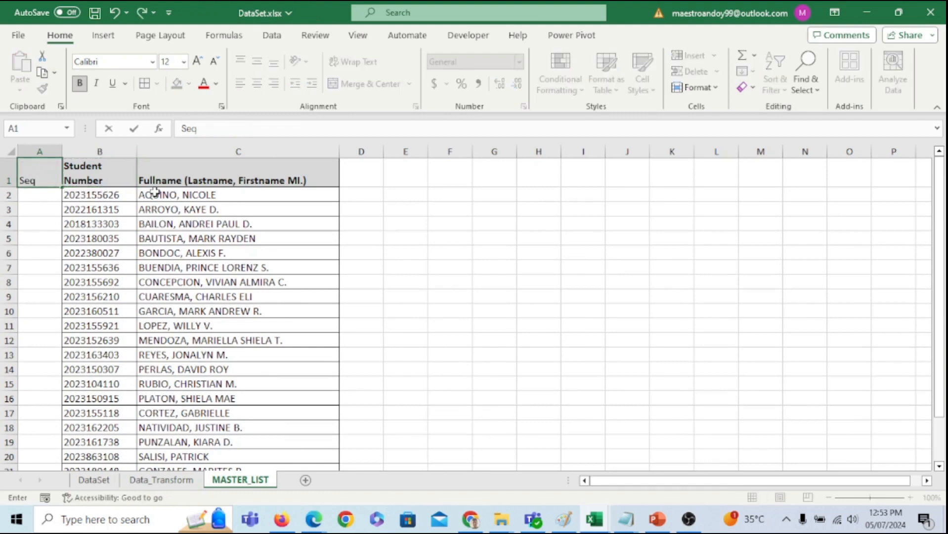
type("eqno")
key("Return")
key("Up")
key("ctrl+s")
Step: Enter 1 and 2 in A2 and A3 and fill the number series down to the last student in row 21
key("Down")
type("1")
key("Return")
type("2")
key("Return")
key("Up")
key("Up")
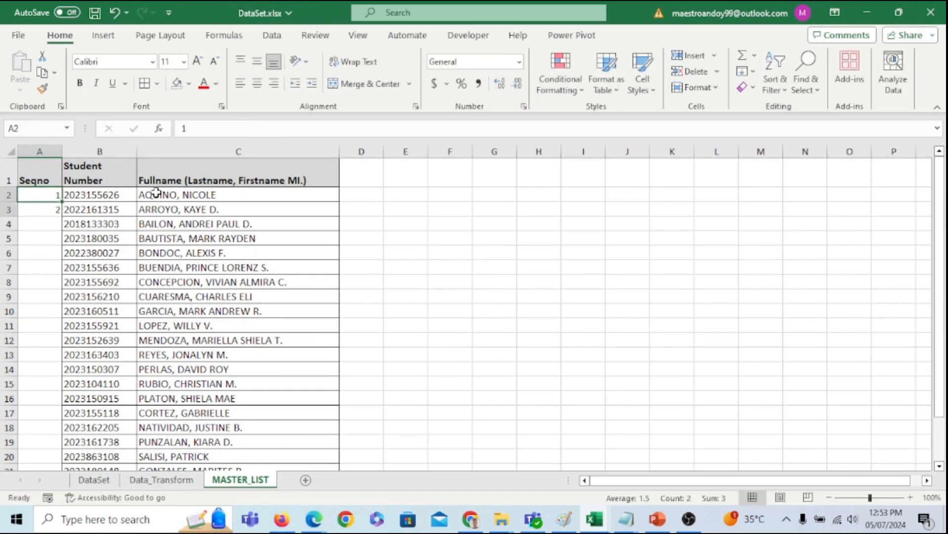
key("shift+Down")
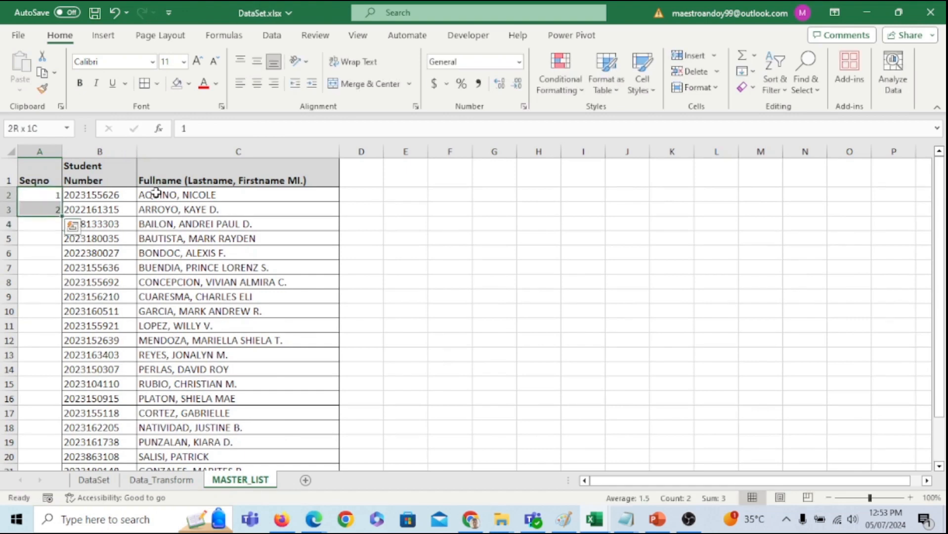
double_click(61, 216)
scroll(158, 266, "down", 3)
scroll(158, 267, "up", 4)
scroll(159, 262, "down", 5)
scroll(160, 255, "up", 5)
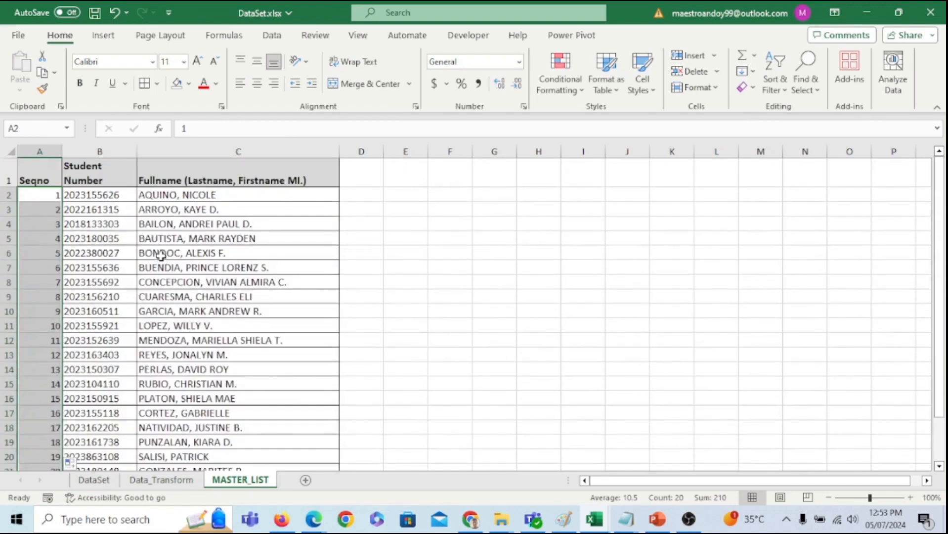
Step: Freeze panes at B2 so that the header row and the Seqno column stay in view
left_click(110, 195)
left_click(358, 35)
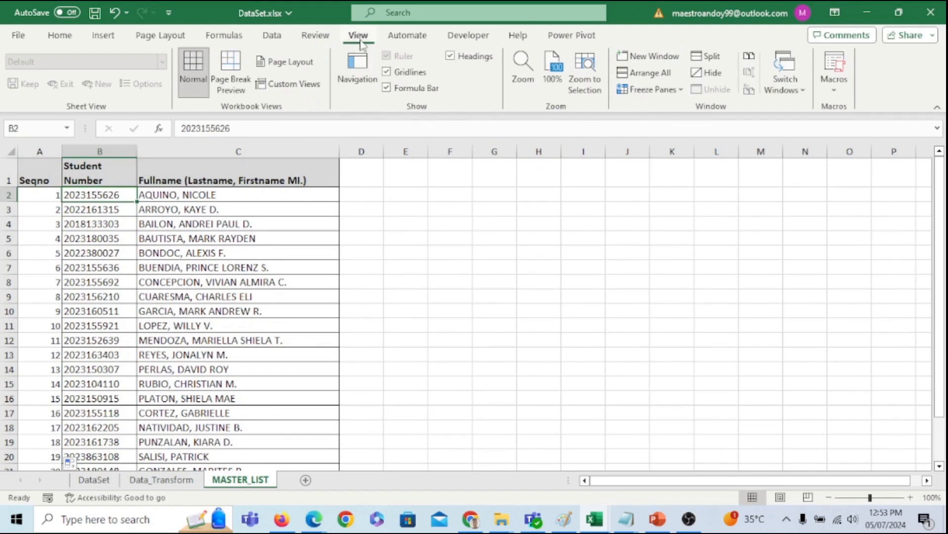
left_click(279, 236)
left_click(95, 190)
left_click(9, 194)
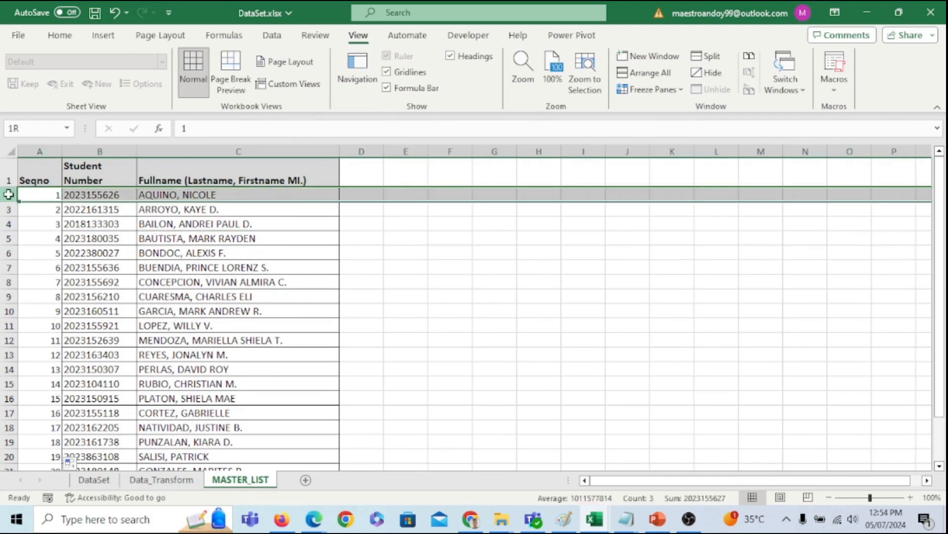
left_click(7, 172)
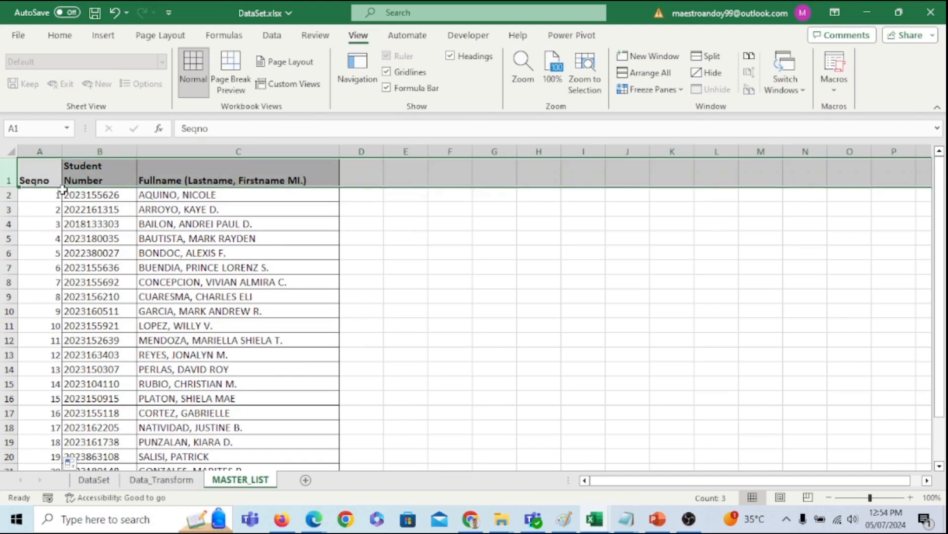
left_click(109, 194)
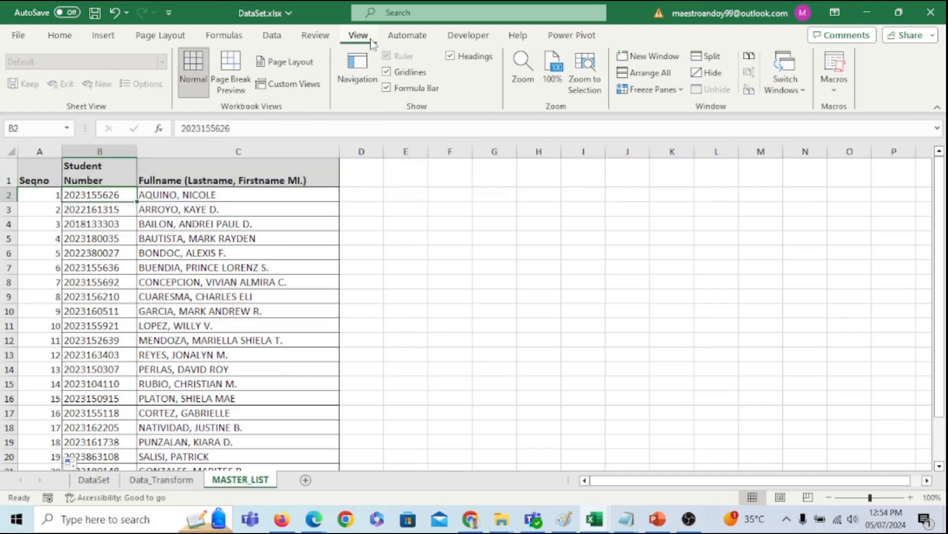
left_click(648, 90)
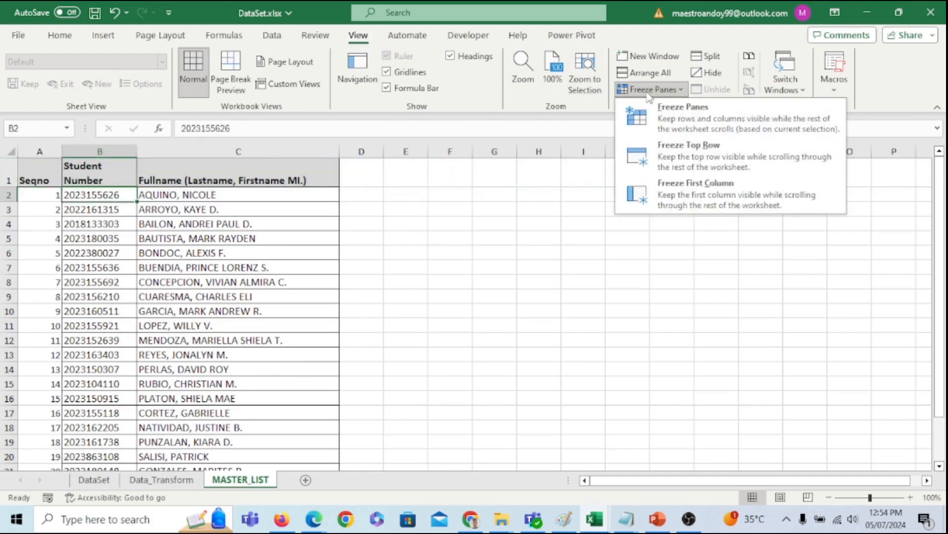
left_click(675, 120)
Step: Examine how the frozen header row behaves while going up and down the student list
scroll(547, 200, "down", 5)
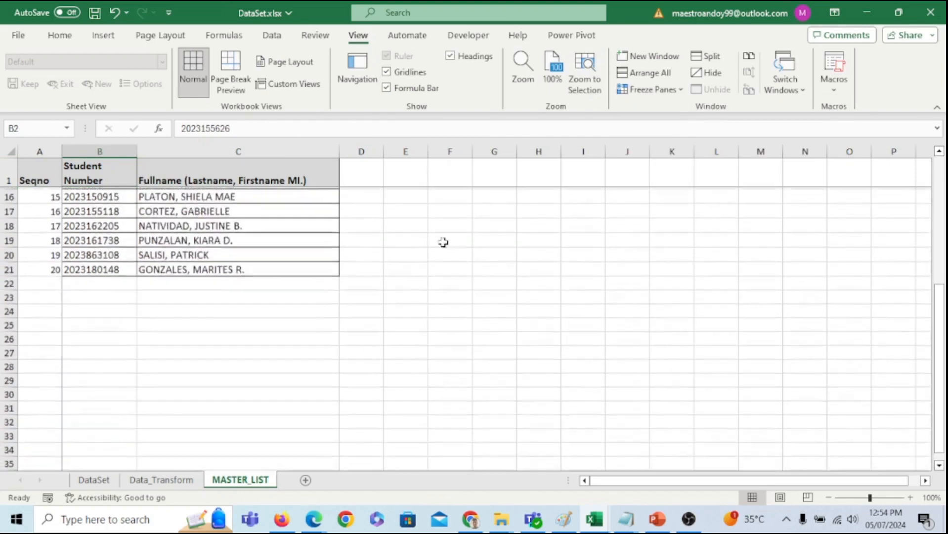
scroll(469, 228, "up", 5)
scroll(223, 253, "down", 1)
scroll(223, 253, "down", 3)
scroll(222, 247, "up", 4)
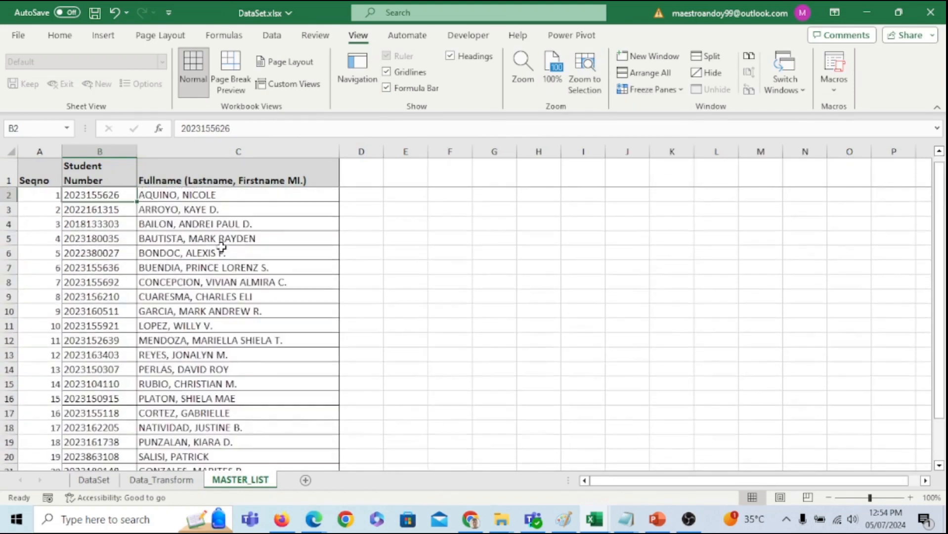
scroll(218, 245, "down", 5)
scroll(210, 240, "up", 5)
left_click(43, 200)
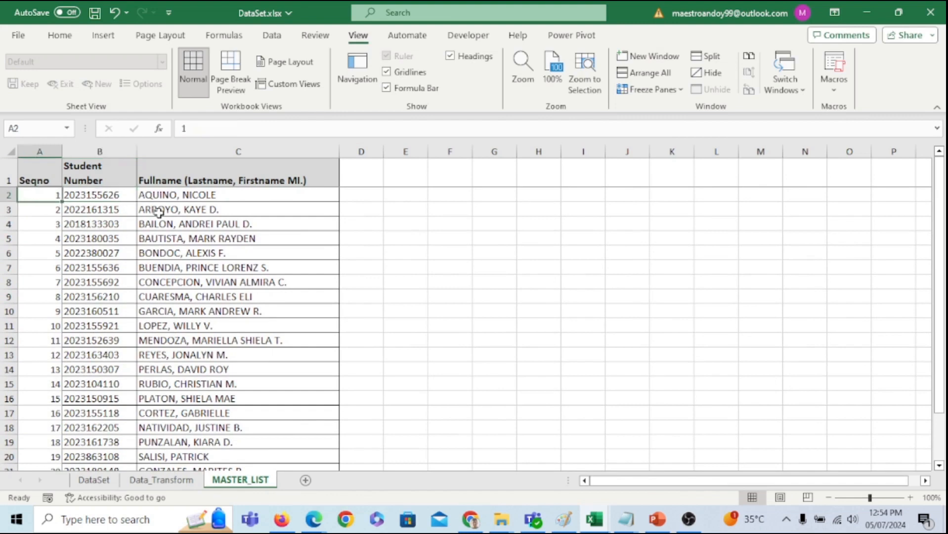
scroll(159, 212, "down", 1)
left_click(316, 209)
scroll(70, 207, "up", 1)
Step: Center the sequence numbers in A2:A21 and apply All Borders to them
left_click(45, 193)
key("ctrl+shift+Down")
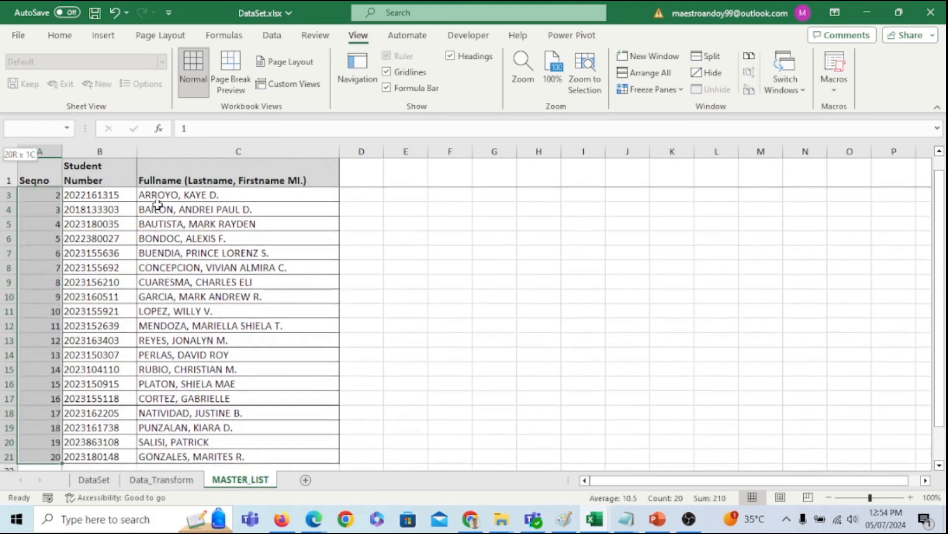
scroll(148, 153, "up", 1)
left_click(60, 36)
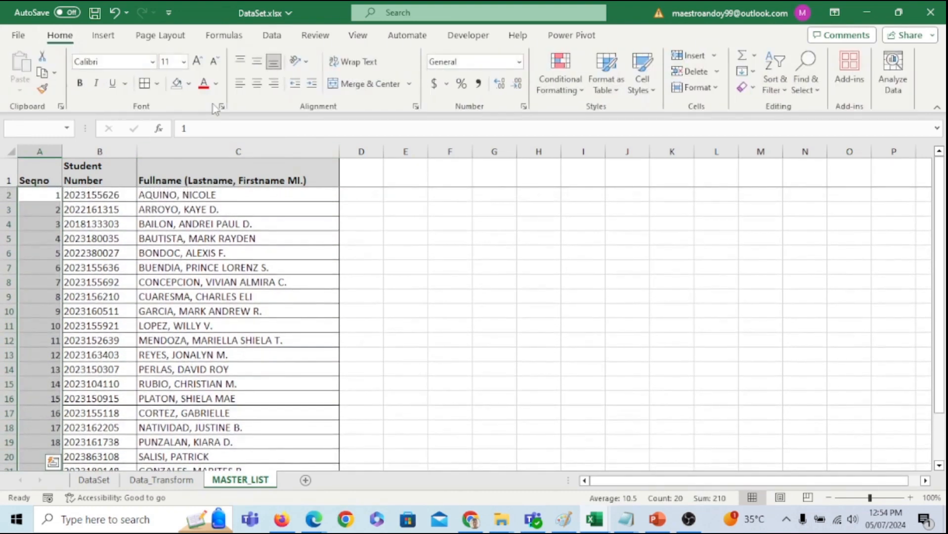
left_click(256, 83)
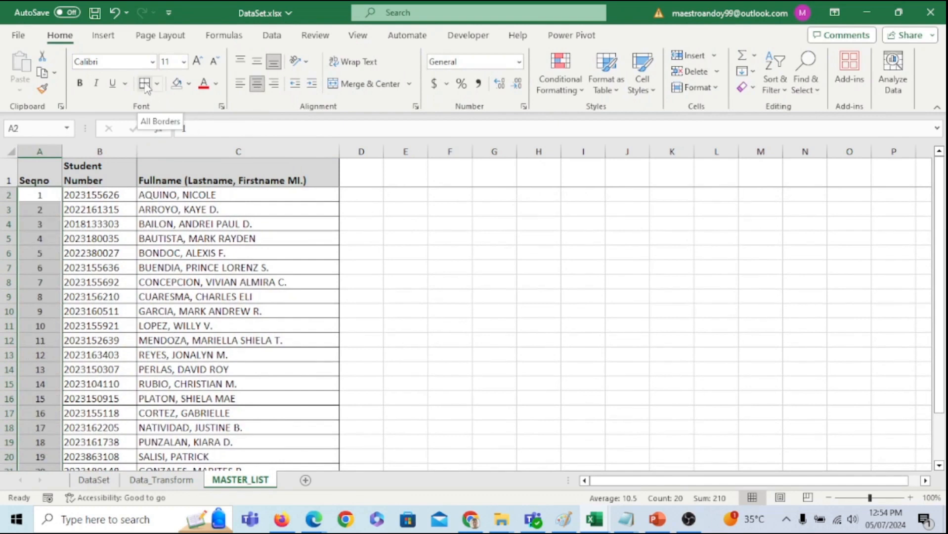
left_click(145, 84)
scroll(247, 220, "down", 1)
scroll(247, 223, "up", 1)
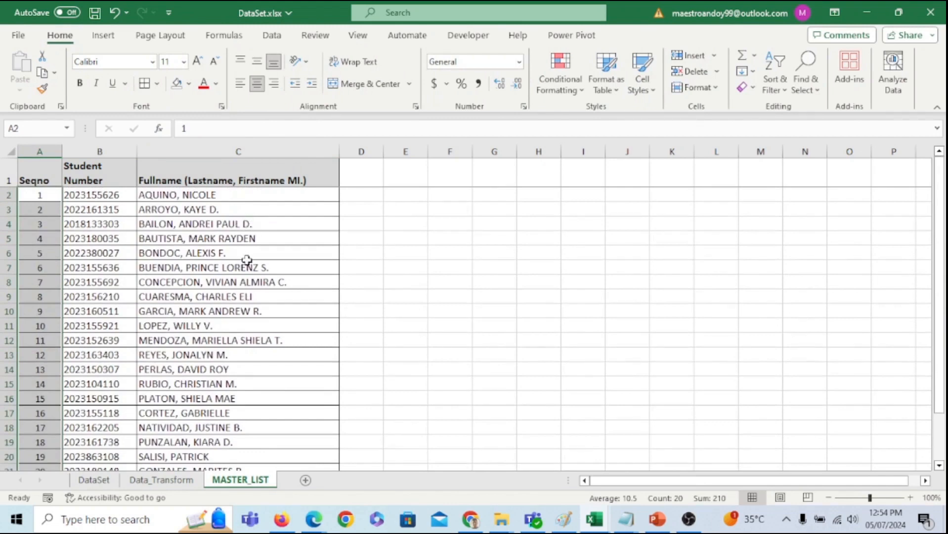
left_click(496, 281)
Step: Insert two blank rows above the header row of the master list
left_click(10, 172)
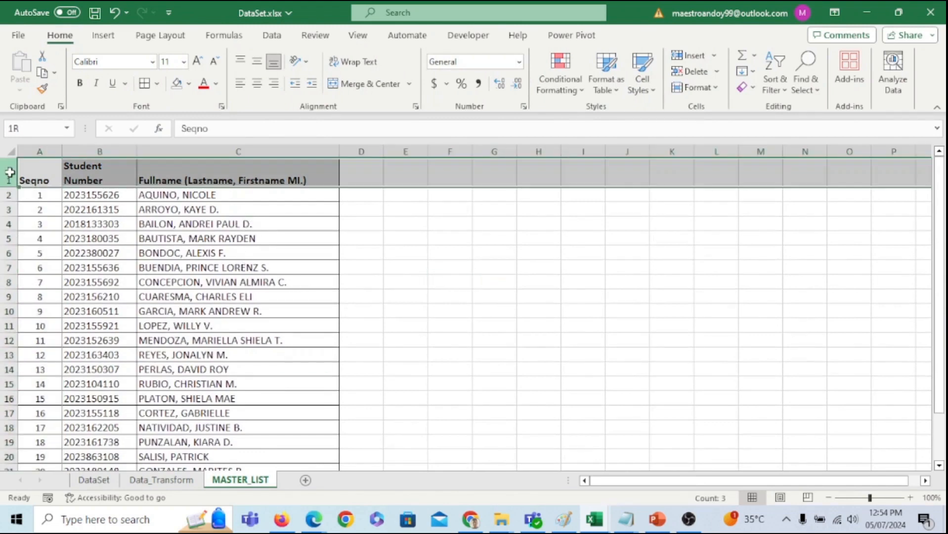
left_click_drag(8, 183, 4, 196)
right_click(5, 194)
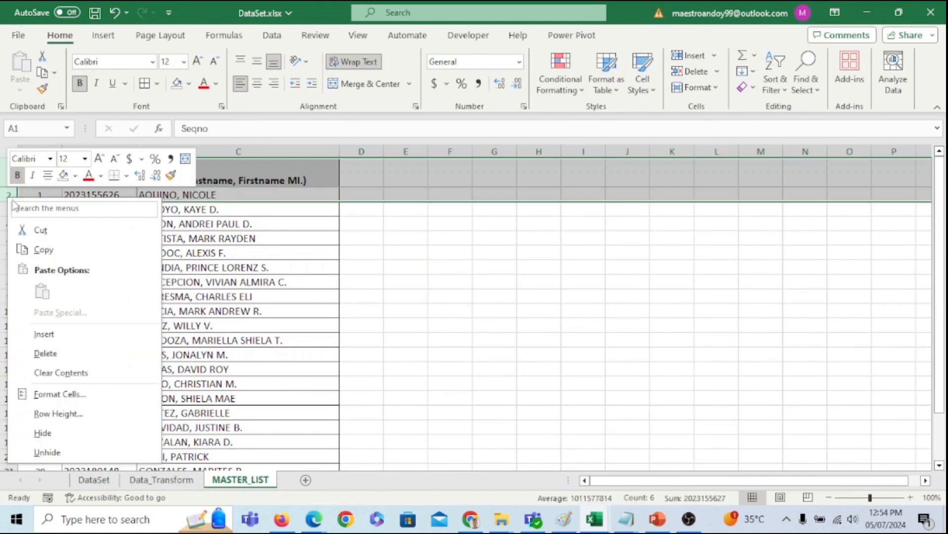
left_click(49, 334)
left_click(199, 322)
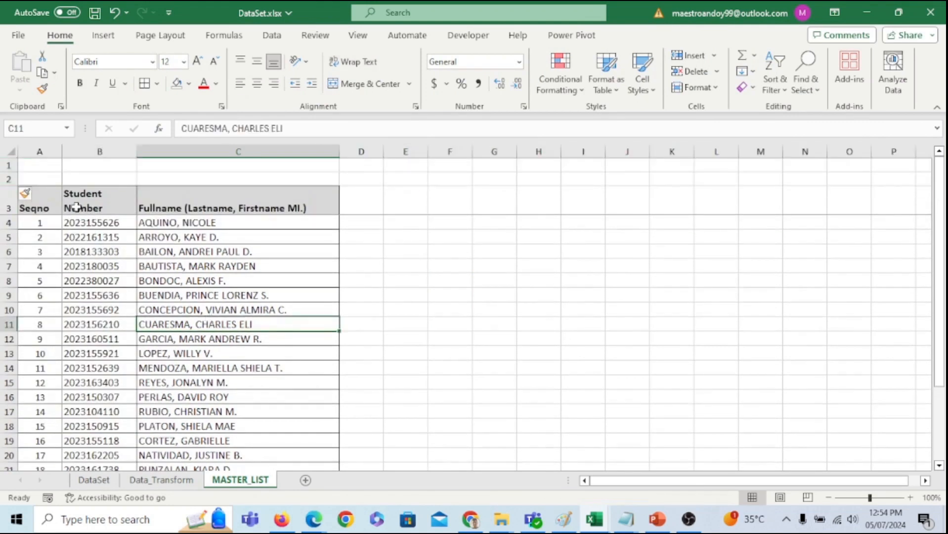
Step: Enter the title STUDENT MASTER LIST in A2 above the table
left_click(47, 179)
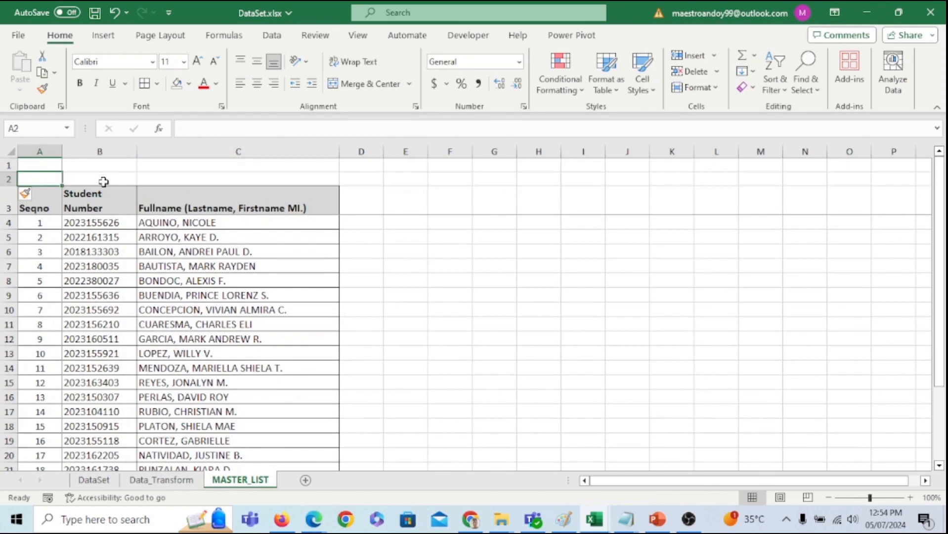
type("ST")
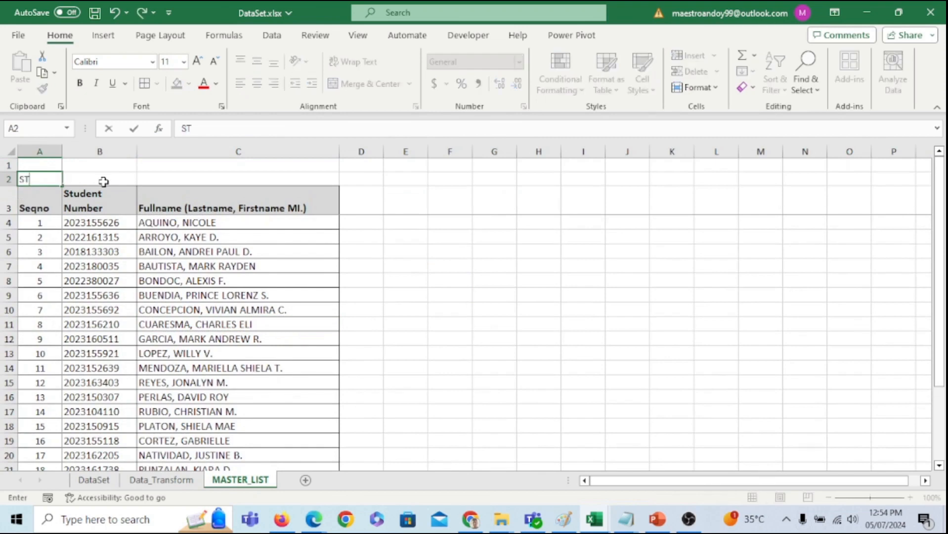
type("UDENT MASTER LIST")
key("ctrl+Return")
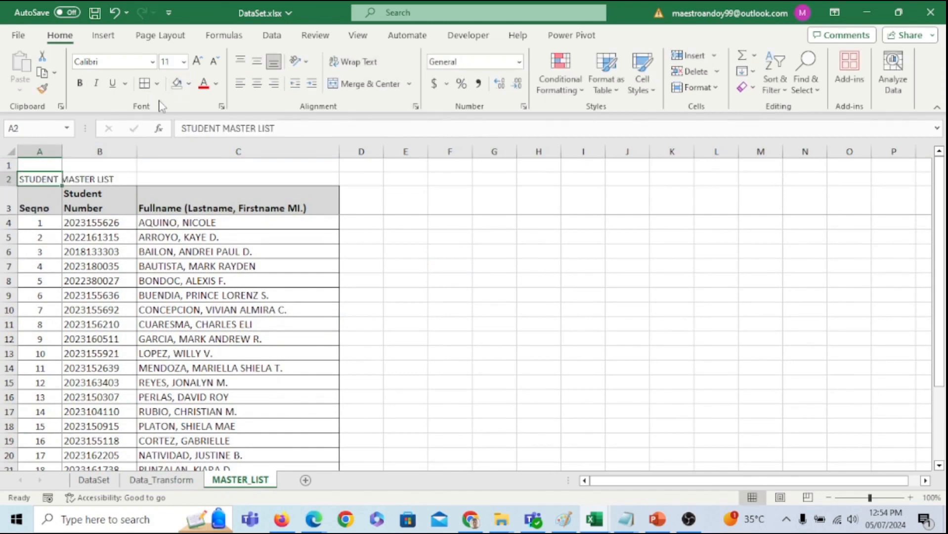
Step: Set the title in A2 to font size 24 and bold, and check the list beneath the frozen rows
left_click(184, 63)
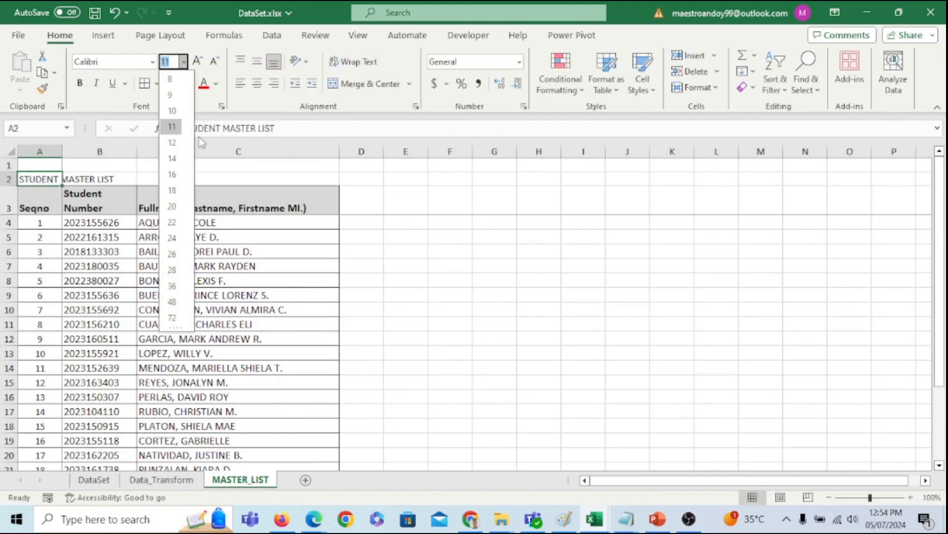
left_click(177, 238)
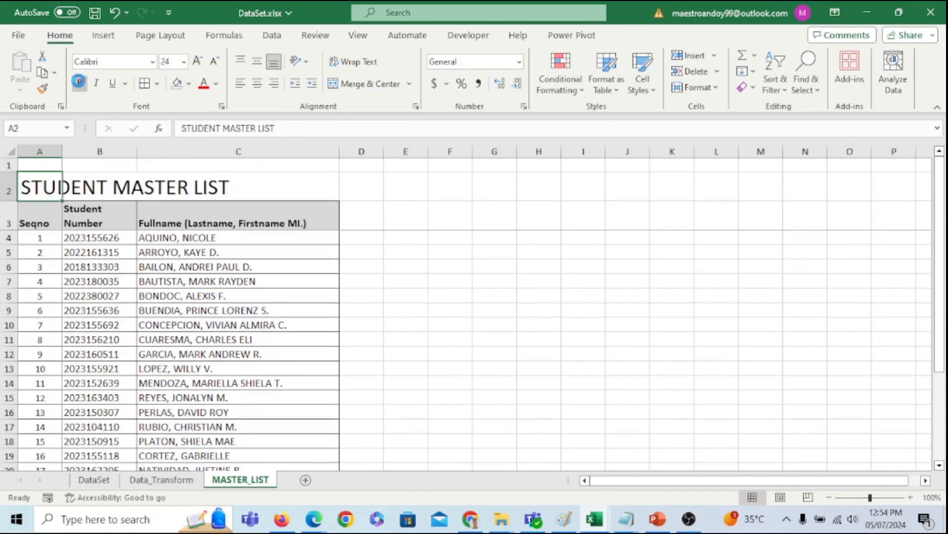
left_click(79, 83)
left_click(436, 315)
scroll(431, 286, "down", 2)
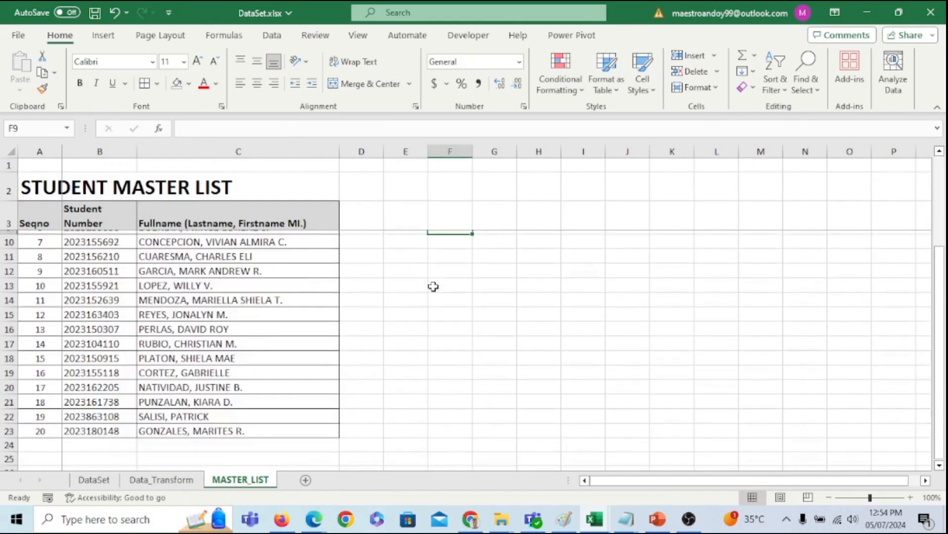
scroll(433, 287, "up", 2)
scroll(395, 301, "down", 3)
scroll(390, 311, "up", 3)
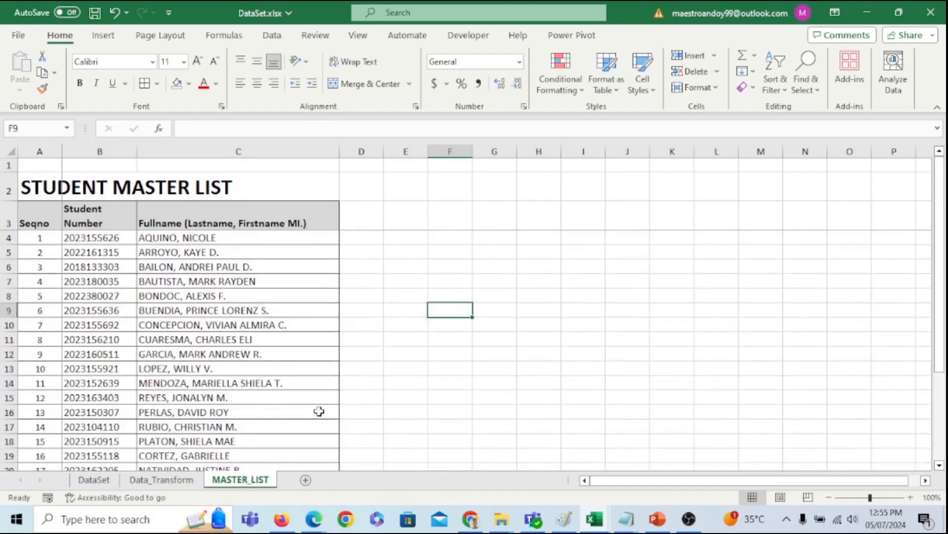
Step: Review the source student records on the DataSet sheet and the combined full names on the Data_Transform sheet
left_click(94, 479)
left_click(104, 167)
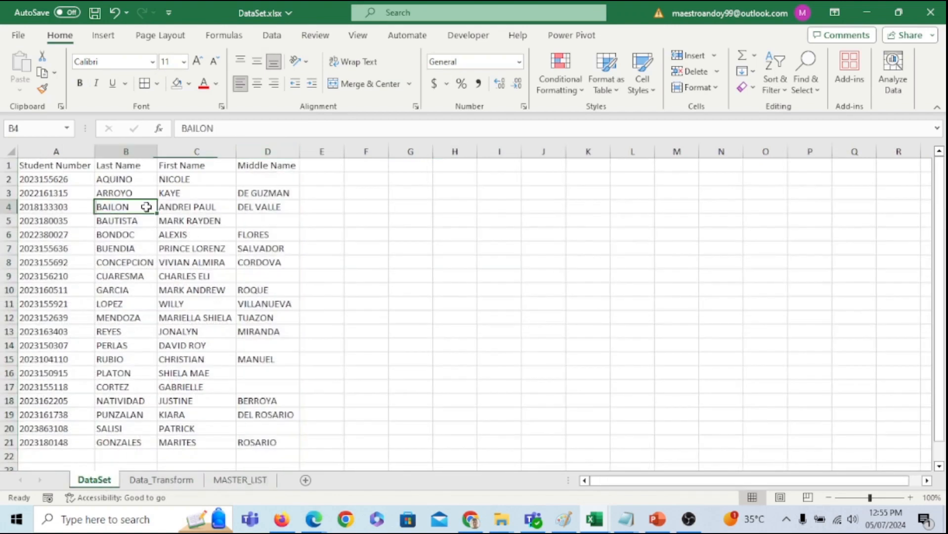
left_click(195, 179)
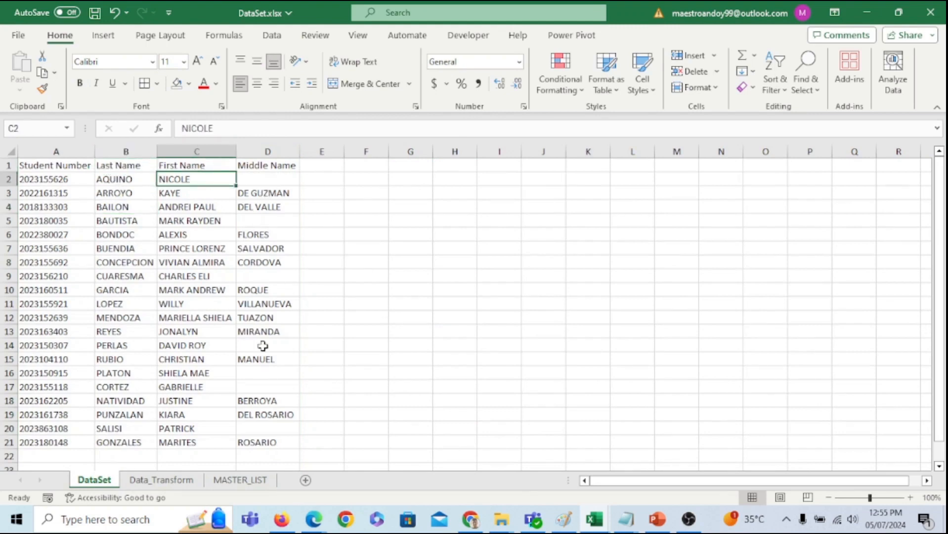
left_click(163, 479)
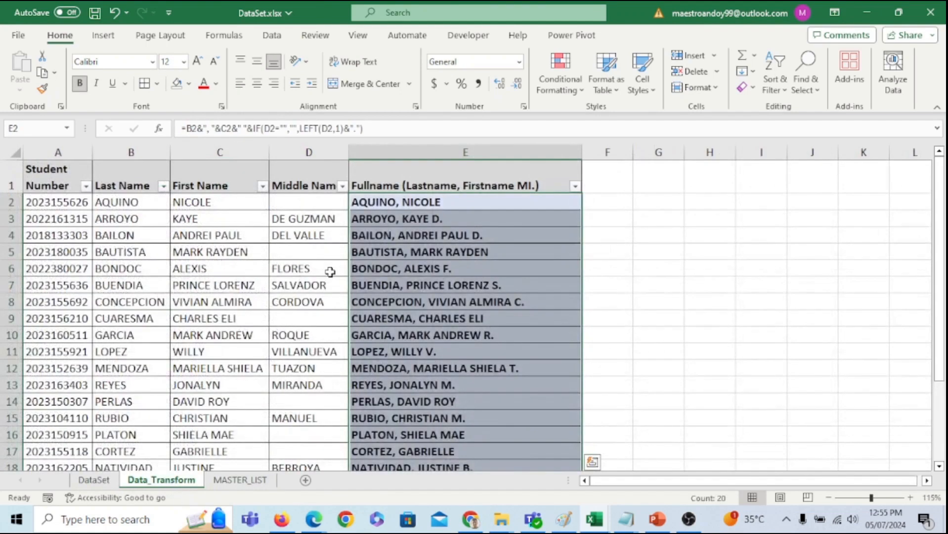
left_click(329, 272)
left_click(406, 215)
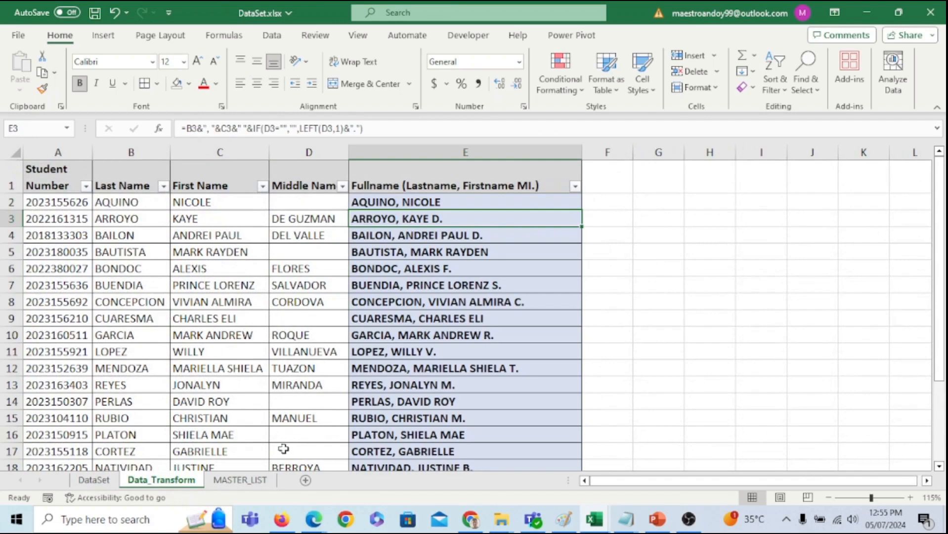
Step: Return to the MASTER_LIST sheet and check the student numbers and full names through the end of the list
left_click(256, 479)
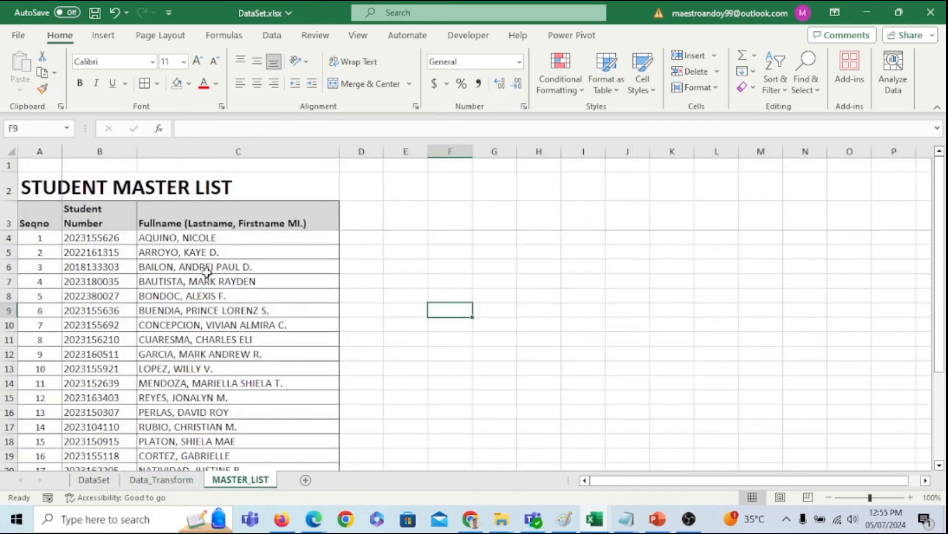
left_click_drag(86, 240, 237, 239)
left_click(213, 296)
scroll(213, 295, "down", 3)
scroll(211, 333, "up", 3)
left_click(198, 252)
left_click(97, 253)
left_click(181, 239)
scroll(221, 320, "down", 5)
scroll(221, 320, "up", 5)
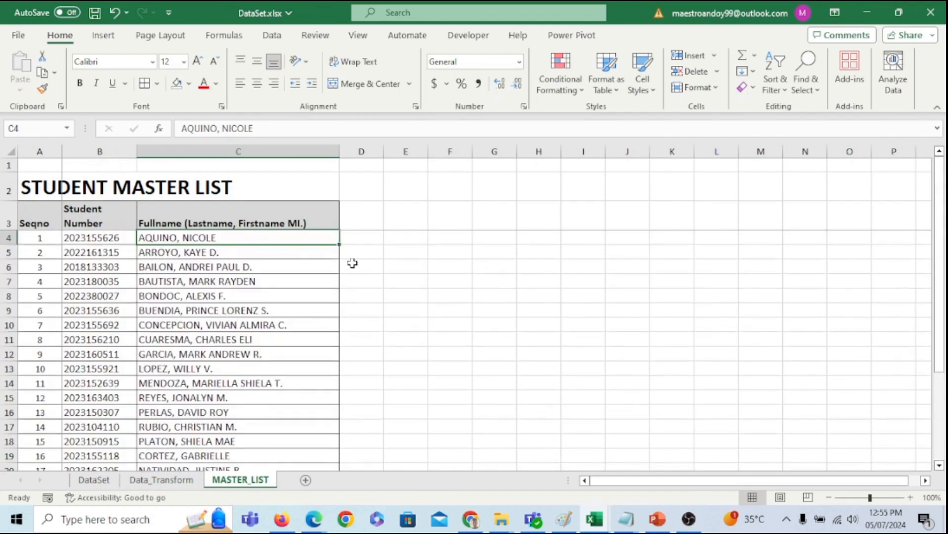